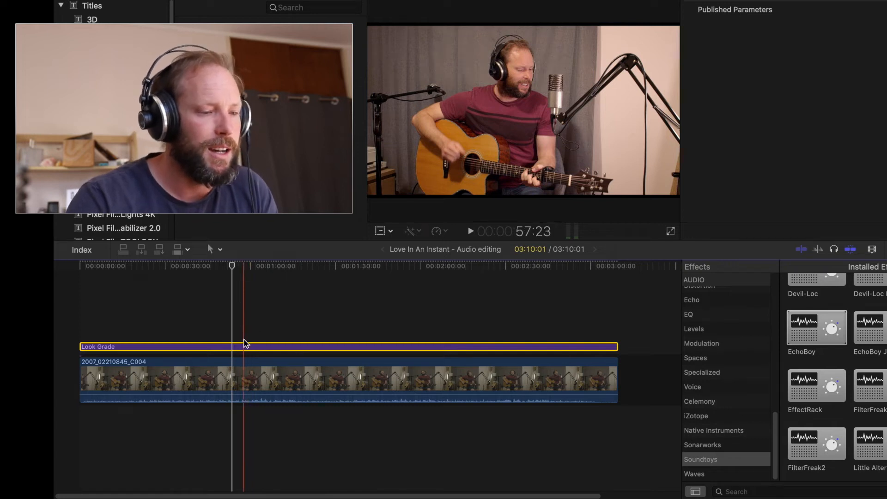
Step: Compare the video with the Look Grade title disabled and enabled, and listen to the clip's camera audio
{"action": "key", "text": "v"}
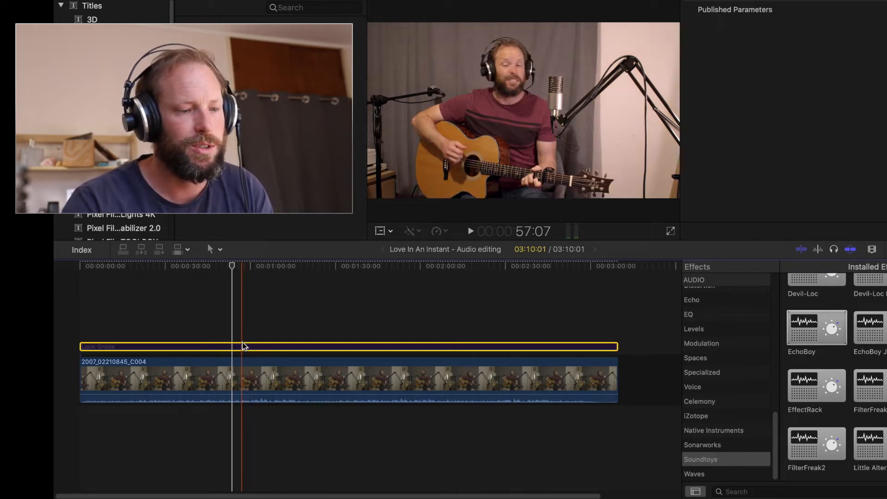
{"action": "key", "text": "v"}
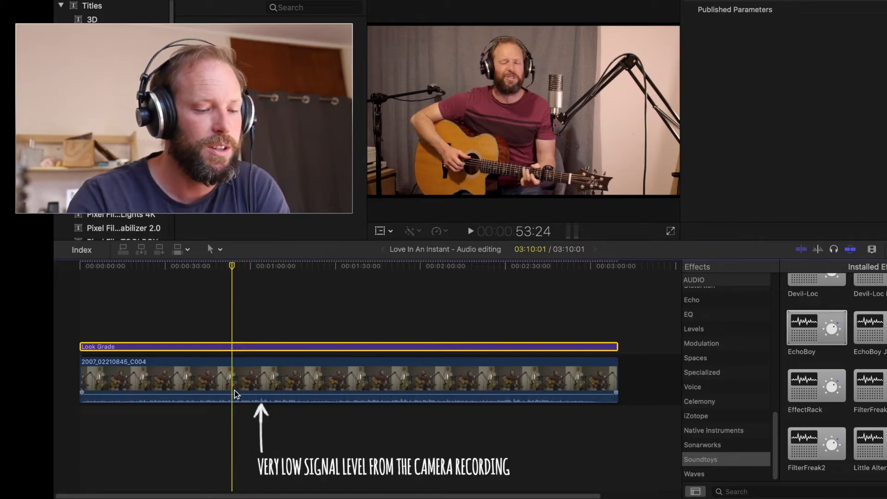
{"action": "key", "text": "space"}
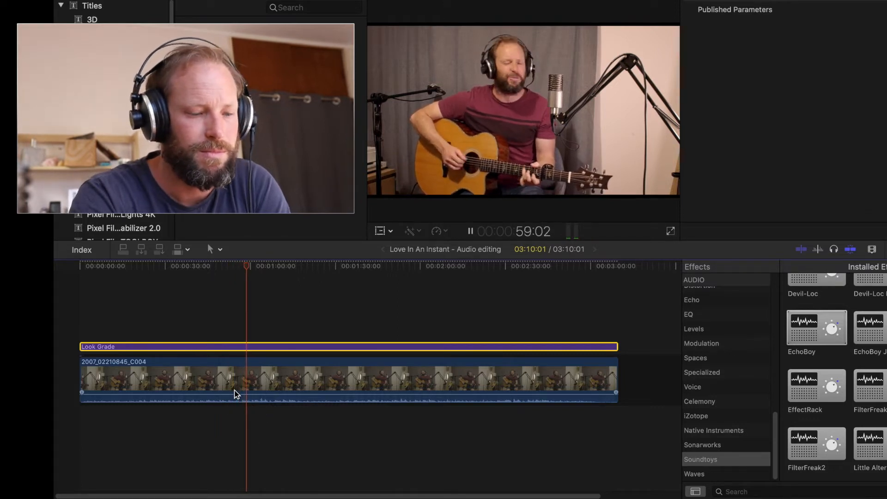
{"action": "key", "text": "space"}
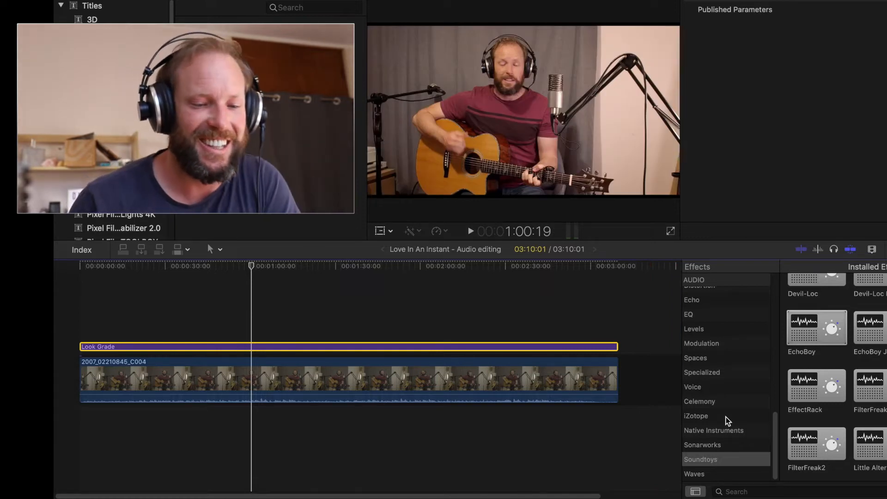
Step: Apply the Waves API-2500 (s) compressor to the 2007_02210845_C004 clip and open the effect's editor
{"action": "left_click", "coordinate": [712, 476]}
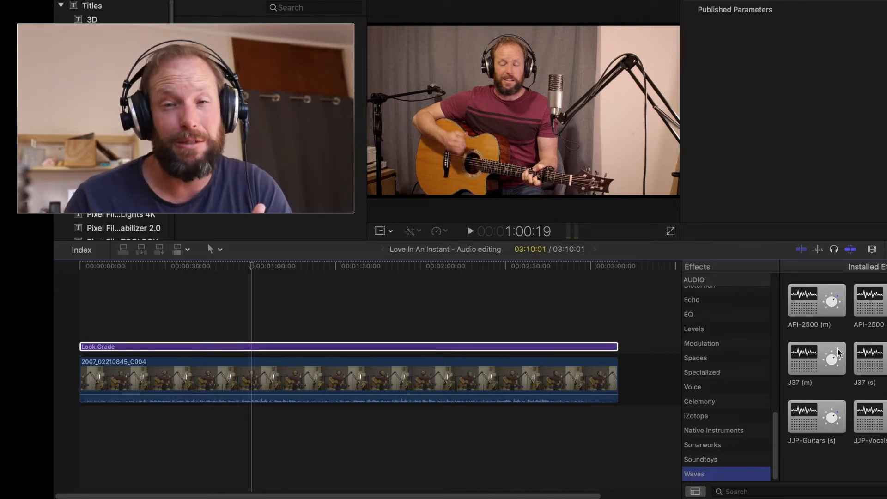
{"action": "left_click_drag", "start_coordinate": [871, 300], "coordinate": [366, 385]}
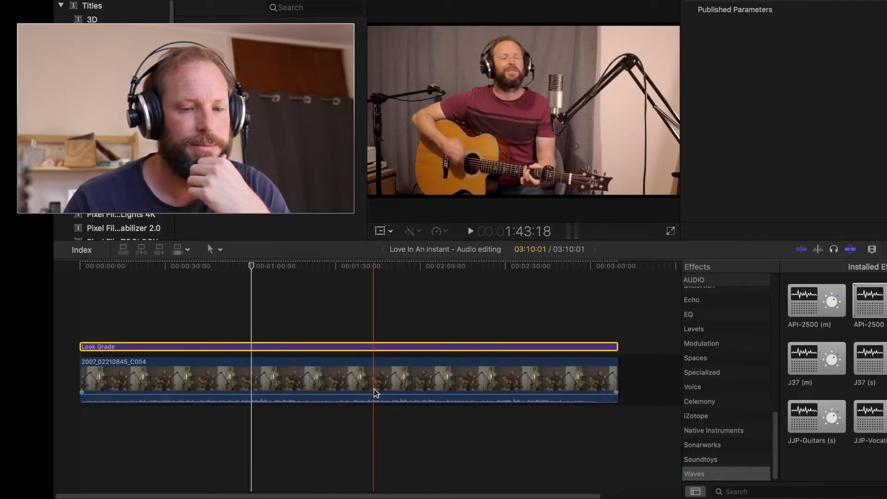
{"action": "left_click", "coordinate": [267, 377]}
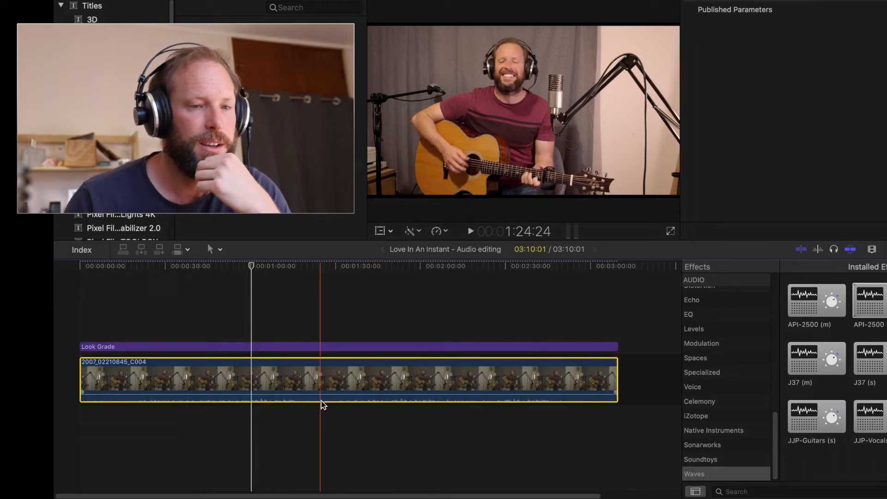
{"action": "scroll", "coordinate": [752, 81], "scroll_direction": "down", "scroll_amount": 3}
{"action": "scroll", "coordinate": [754, 83], "scroll_direction": "down", "scroll_amount": 2}
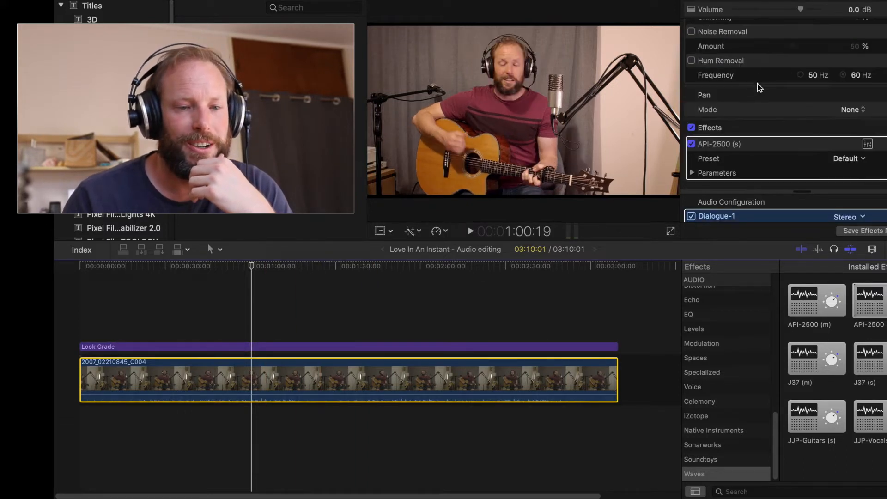
{"action": "left_click", "coordinate": [867, 144]}
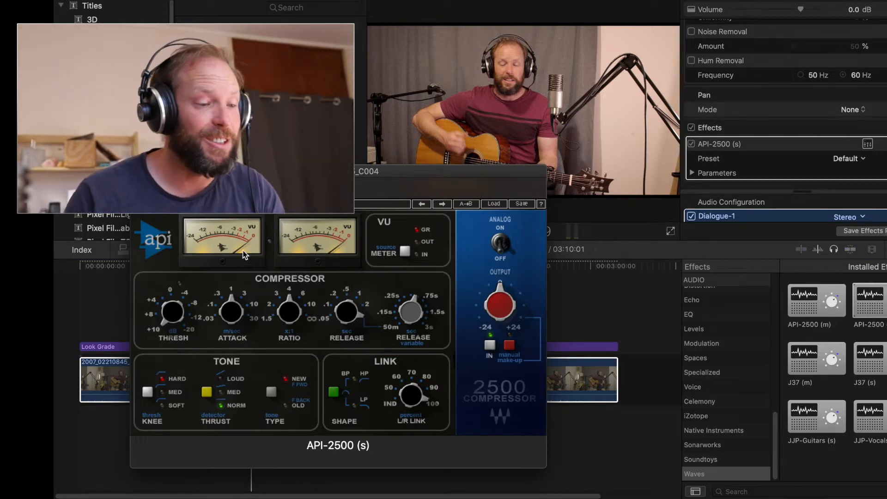
Step: Set the API-2500 attack to 0.1 ms and threshold to -10 dB, and adjust the compression ratio
{"action": "left_click_drag", "start_coordinate": [231, 312], "coordinate": [231, 337]}
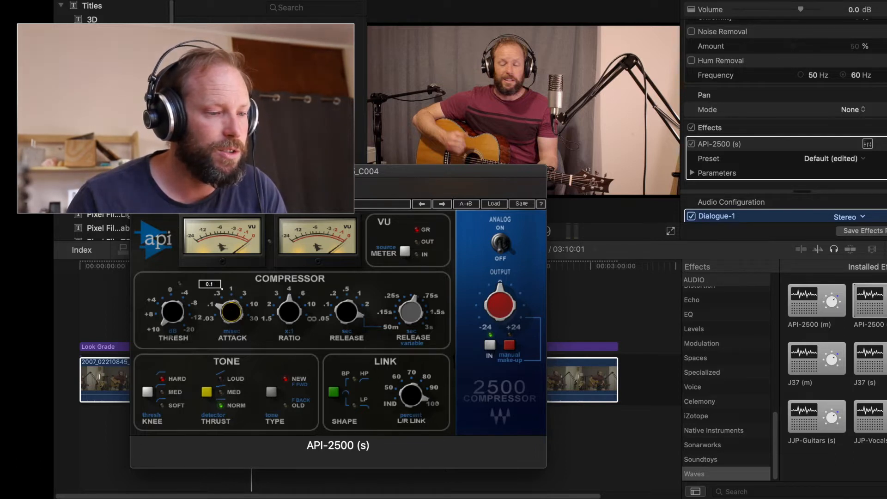
{"action": "left_click_drag", "start_coordinate": [173, 313], "coordinate": [174, 300]}
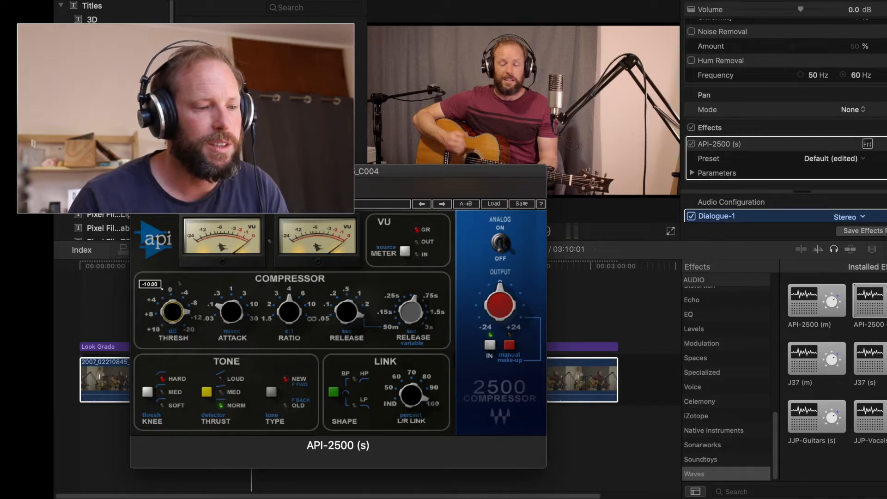
{"action": "left_click_drag", "start_coordinate": [279, 310], "coordinate": [280, 310]}
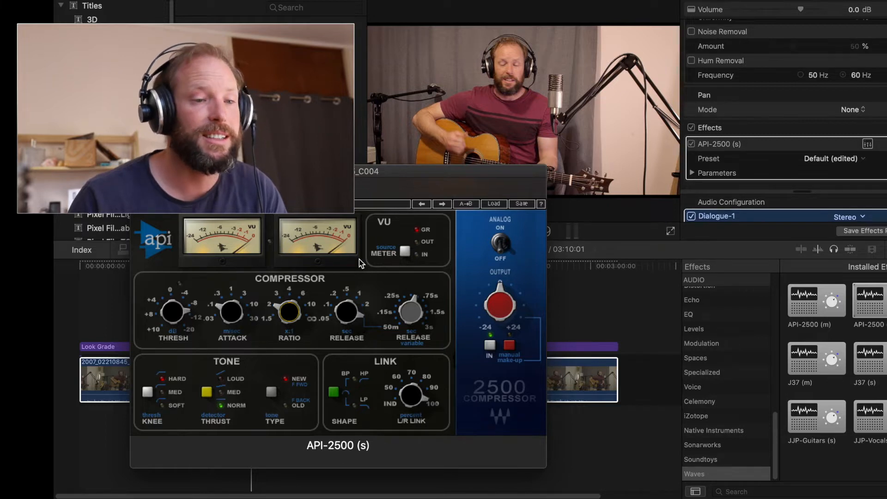
Step: Play the clip with the compressor uncovered, and set its release to .5 s and its knee to Med
{"action": "left_click_drag", "start_coordinate": [416, 171], "coordinate": [645, 157]}
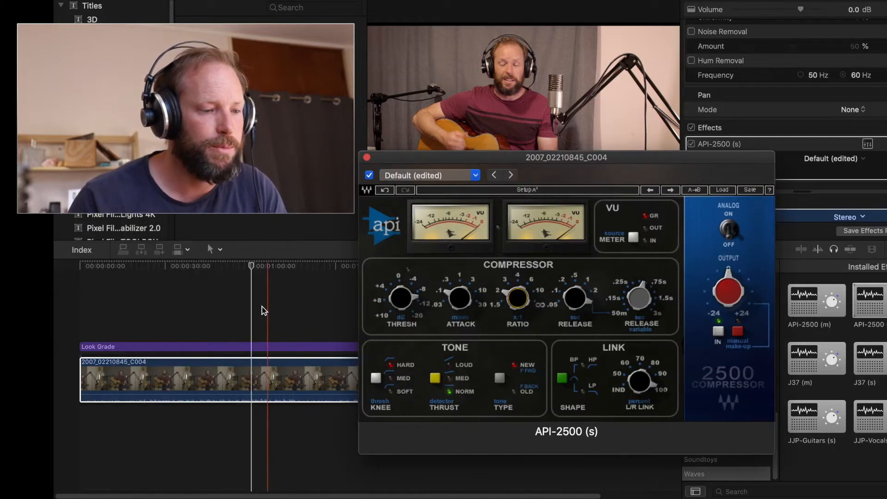
{"action": "left_click", "coordinate": [256, 380]}
{"action": "key", "text": "space"}
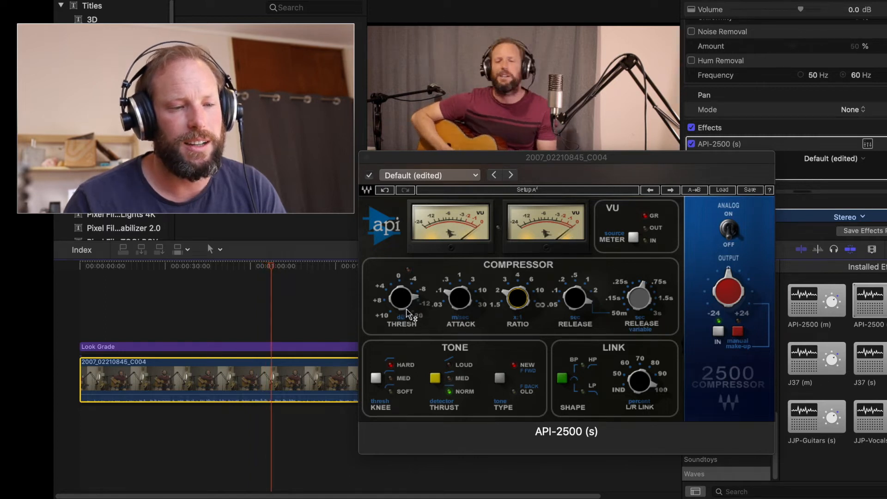
{"action": "mouse_move", "coordinate": [407, 310]}
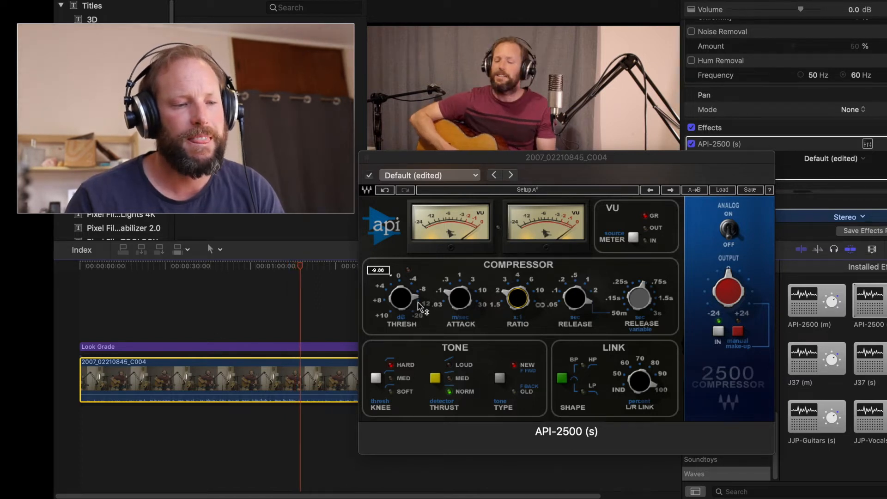
{"action": "left_click_drag", "start_coordinate": [575, 298], "coordinate": [577, 294]}
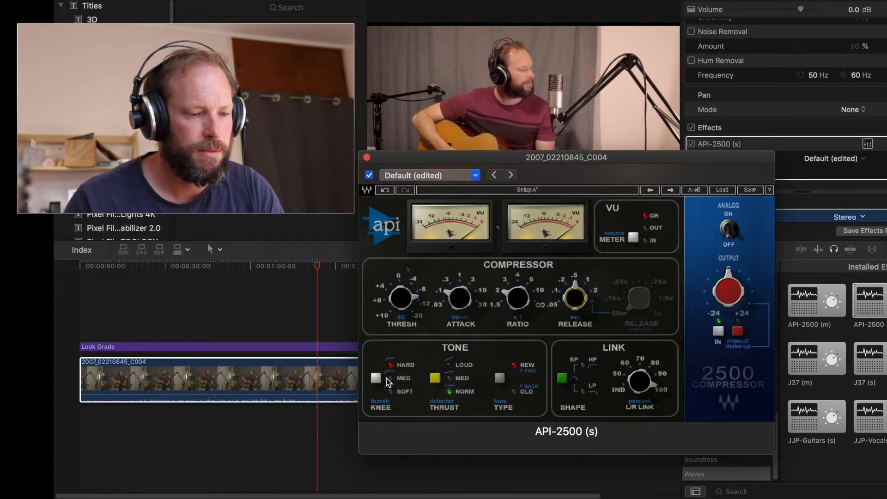
{"action": "left_click", "coordinate": [374, 377]}
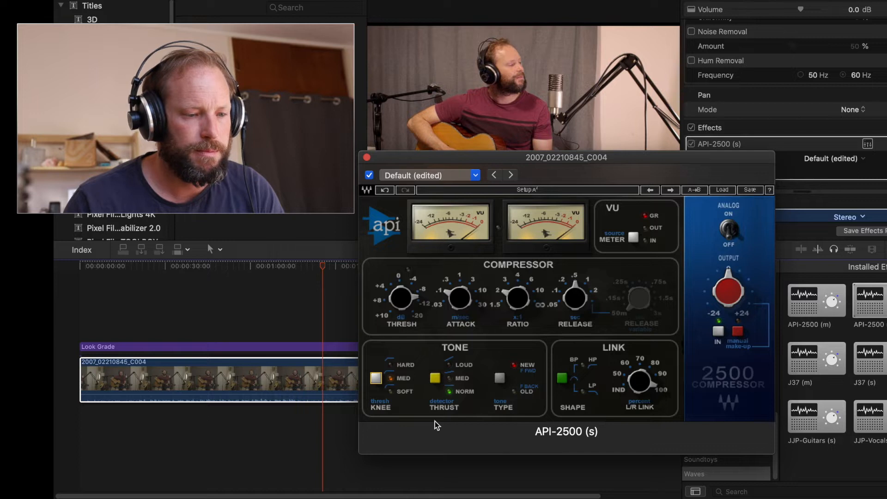
Step: Enable manual make-up on the API-2500, raise its output toward +24 dB, and play back the compressed audio
{"action": "left_click", "coordinate": [739, 331]}
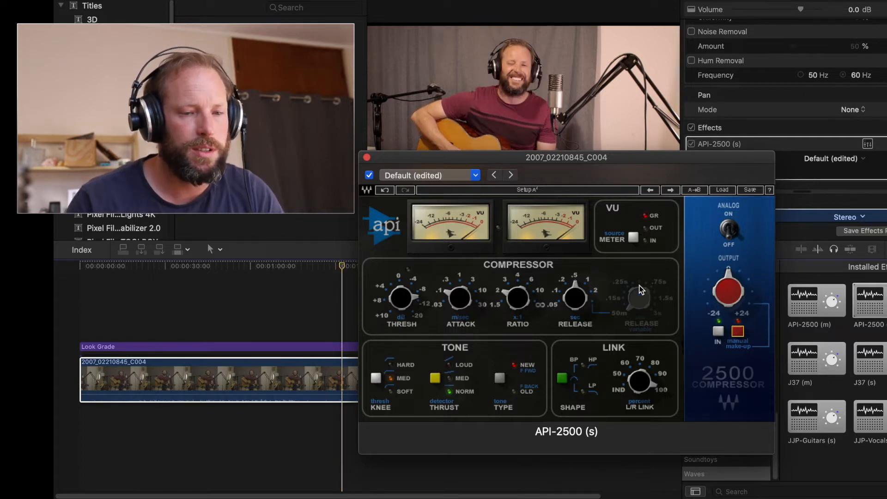
{"action": "left_click_drag", "start_coordinate": [731, 299], "coordinate": [732, 287]}
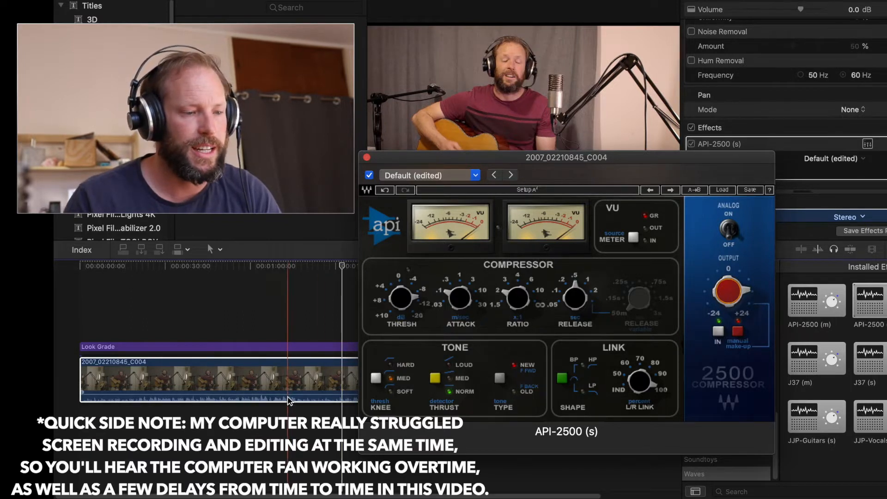
{"action": "left_click_drag", "start_coordinate": [726, 298], "coordinate": [726, 296]}
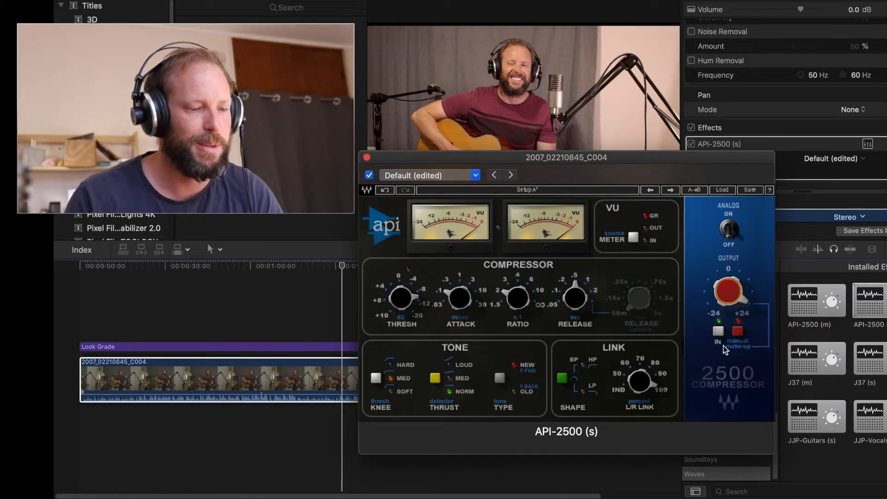
{"action": "left_click", "coordinate": [368, 158]}
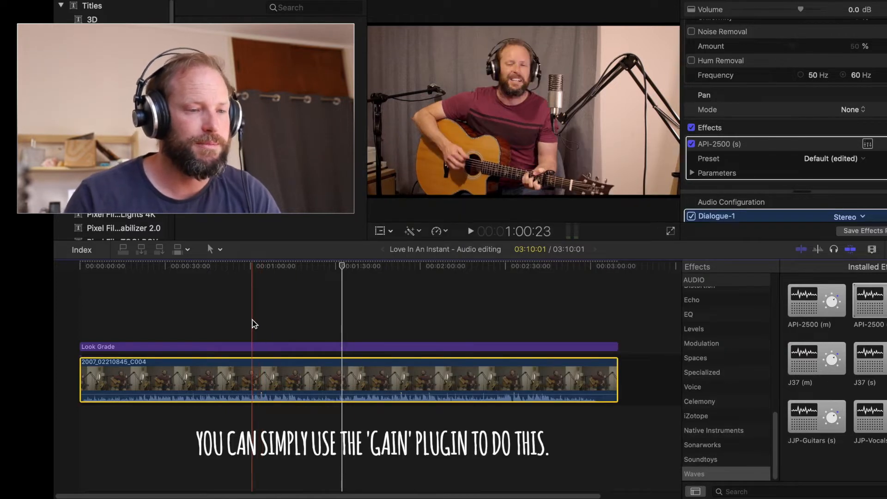
{"action": "key", "text": "space"}
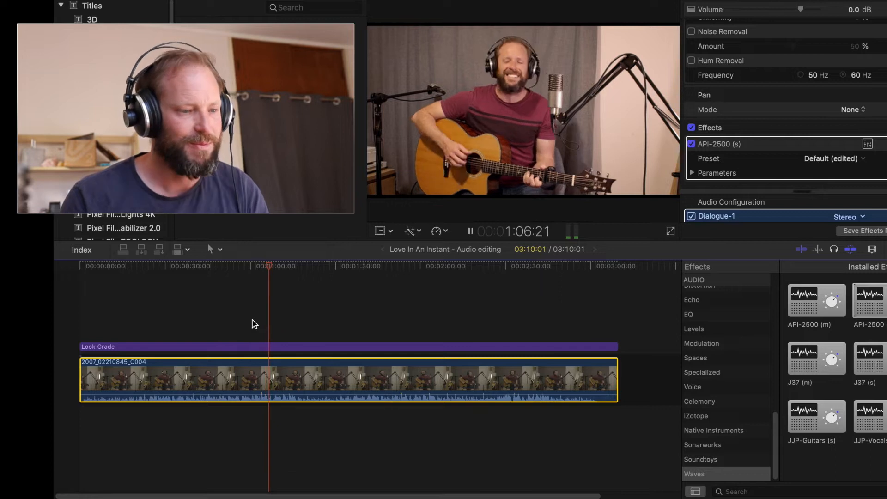
{"action": "key", "text": "space"}
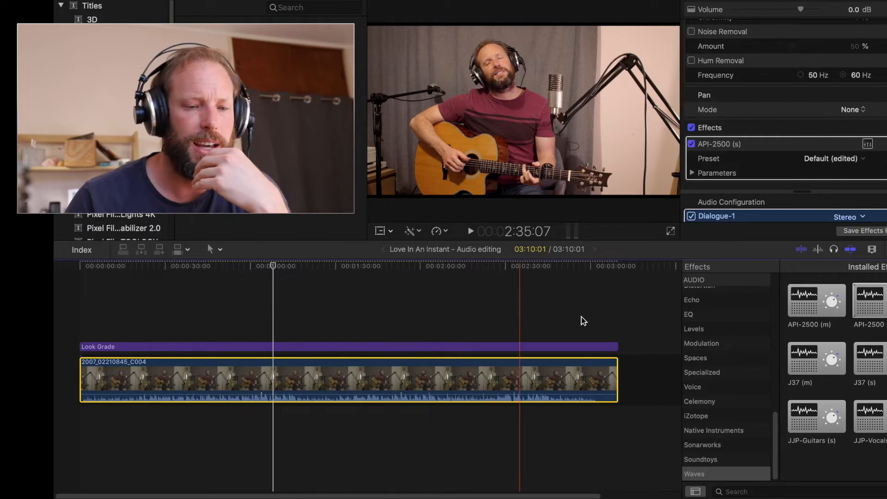
Step: Add the Channel EQ effect to the 2007_02210845_C004 clip and open its editor
{"action": "scroll", "coordinate": [731, 392], "scroll_direction": "up", "scroll_amount": 3}
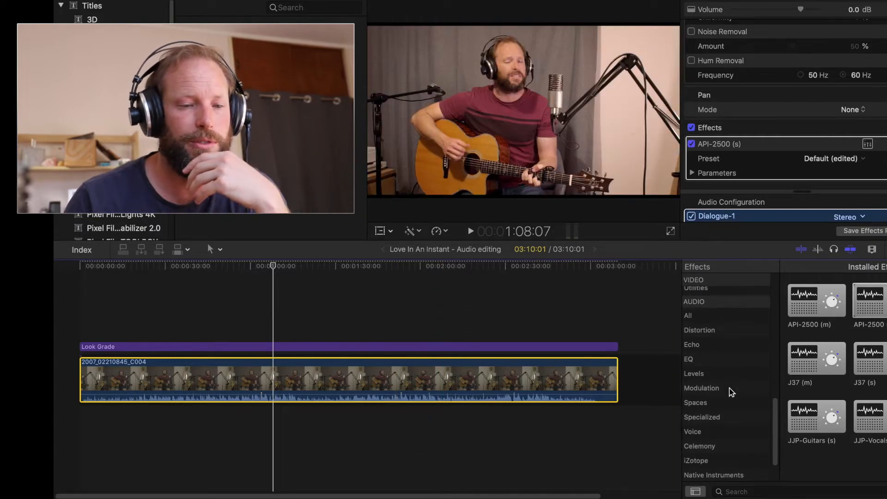
{"action": "left_click", "coordinate": [698, 362]}
{"action": "left_click", "coordinate": [815, 302]}
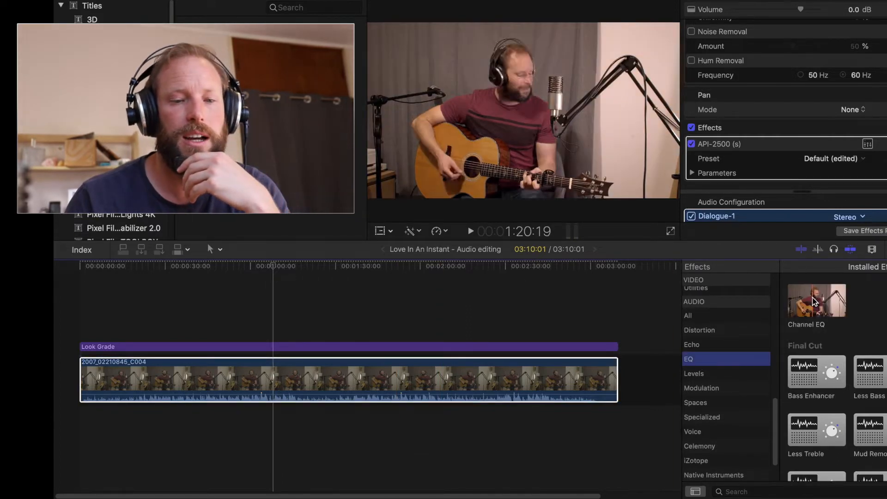
{"action": "left_click_drag", "start_coordinate": [817, 300], "coordinate": [303, 385]}
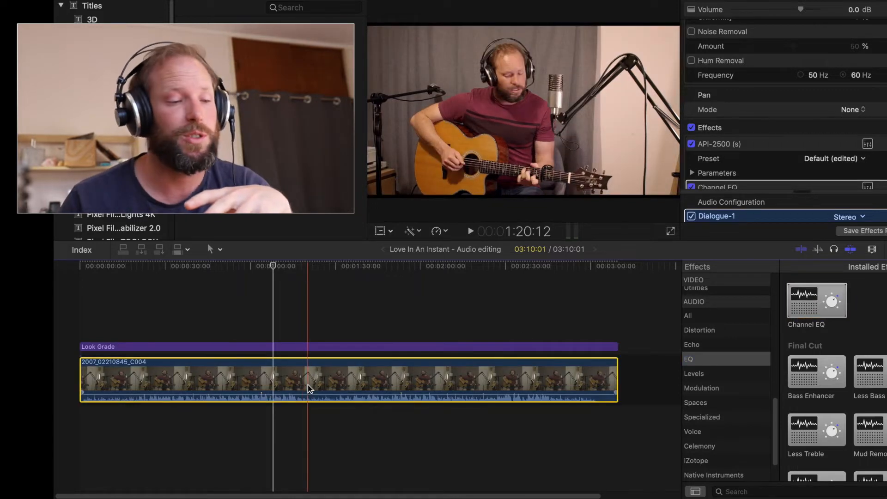
{"action": "left_click", "coordinate": [204, 323]}
{"action": "left_click", "coordinate": [206, 384]}
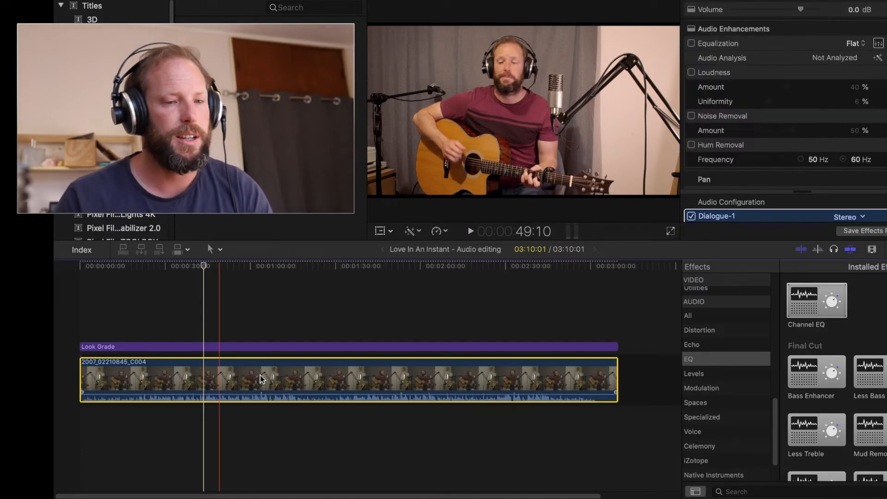
{"action": "scroll", "coordinate": [711, 178], "scroll_direction": "down", "scroll_amount": 5}
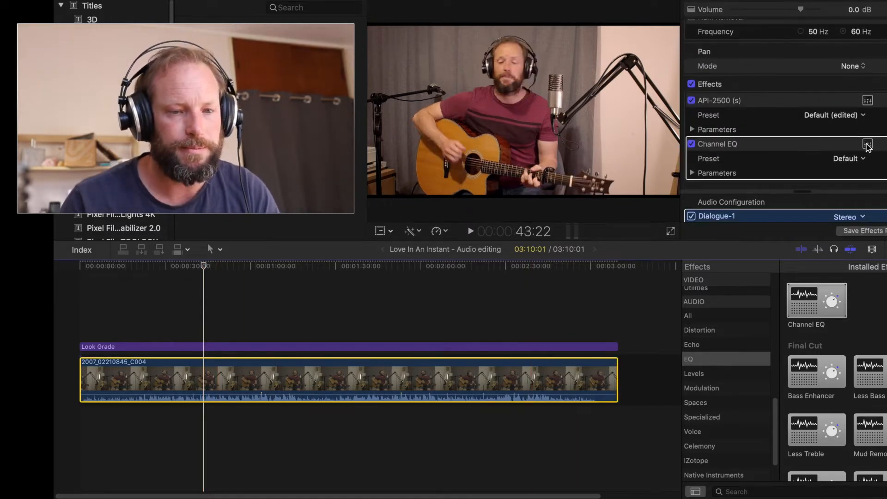
{"action": "left_click", "coordinate": [867, 145]}
Step: Move the Channel EQ editor off the timeline and play the clip with the frequency analyzer turned on
{"action": "left_click_drag", "start_coordinate": [320, 170], "coordinate": [629, 105]}
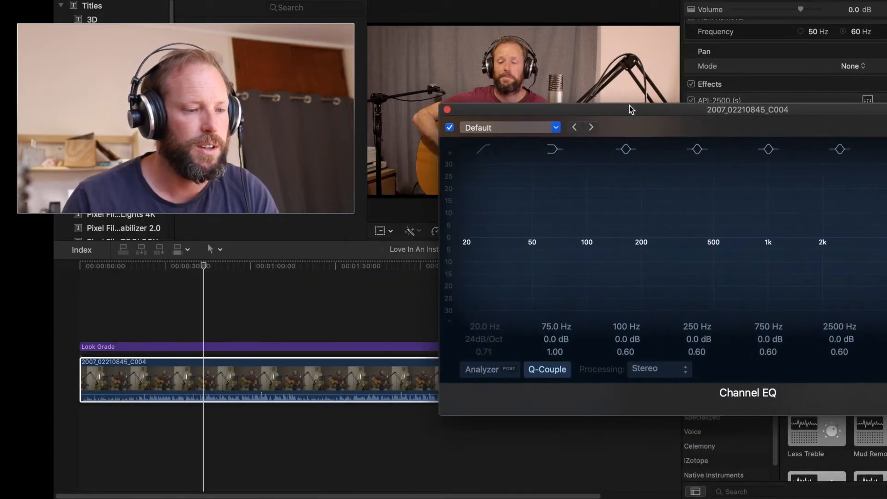
{"action": "left_click", "coordinate": [204, 365]}
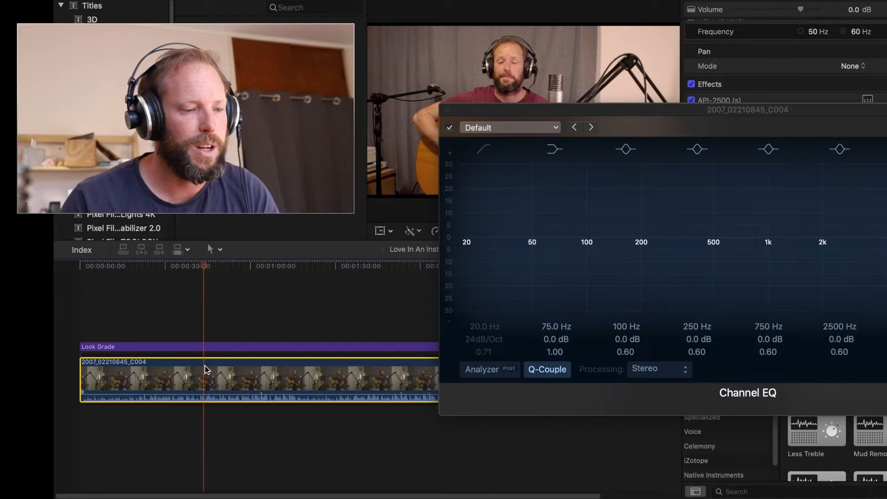
{"action": "key", "text": "space"}
{"action": "left_click", "coordinate": [482, 368]}
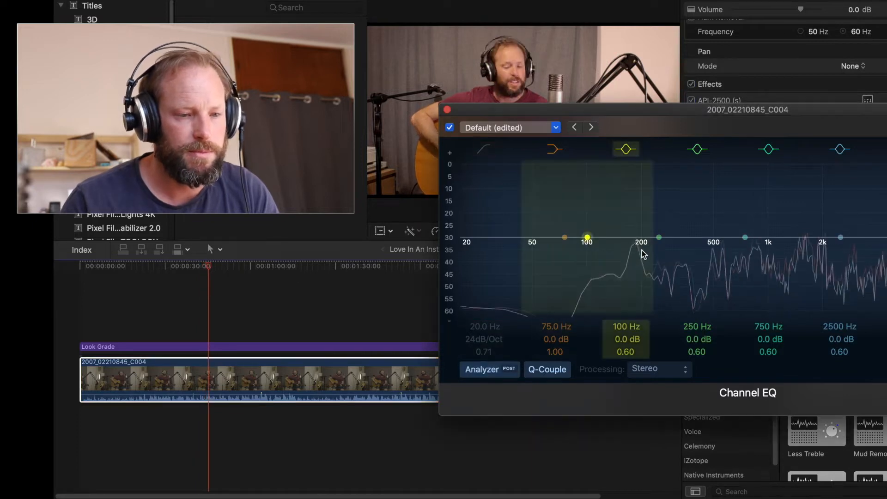
Step: Boost the 250 Hz band as a narrow peak and sweep it down to 134 Hz at +22.0 dB, Q 1.90
{"action": "left_click_drag", "start_coordinate": [658, 237], "coordinate": [642, 185]}
{"action": "left_click_drag", "start_coordinate": [696, 174], "coordinate": [683, 174]}
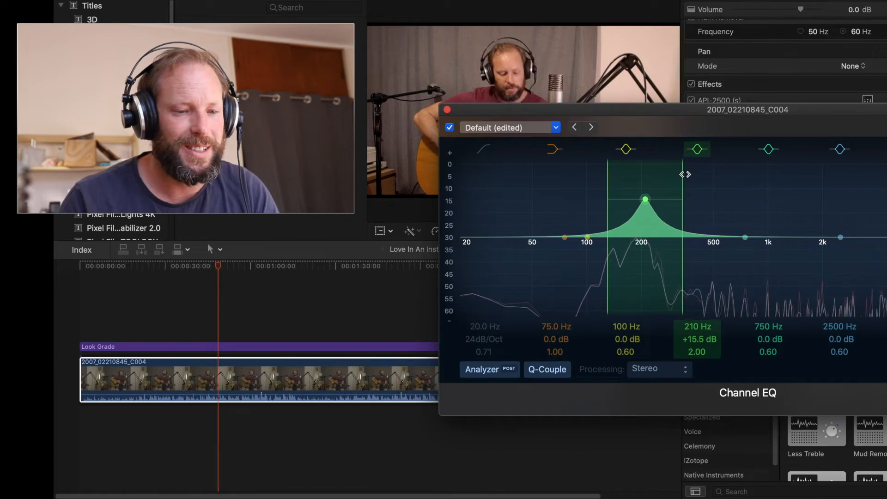
{"action": "left_click_drag", "start_coordinate": [645, 199], "coordinate": [607, 175]}
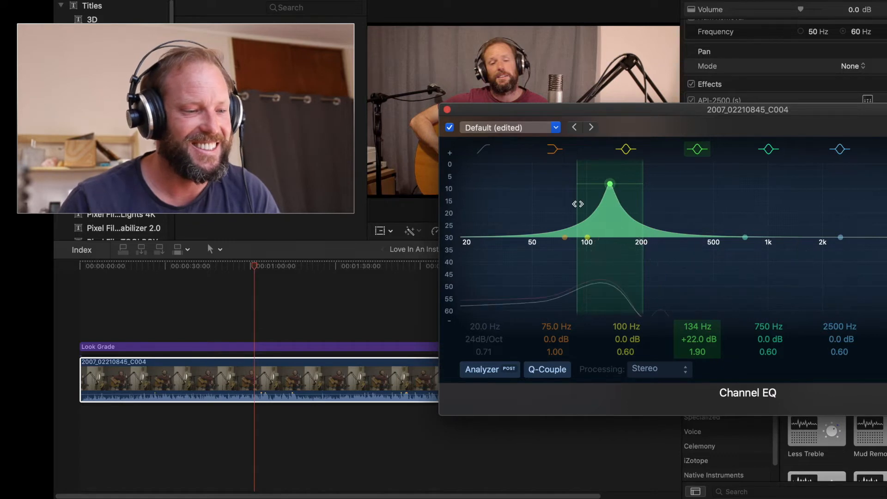
Step: Retune the boosted Channel EQ band to 182 Hz and turn it into a -3.0 dB cut with a Q of 2.80
{"action": "key", "text": "space"}
{"action": "left_click_drag", "start_coordinate": [611, 185], "coordinate": [636, 185]}
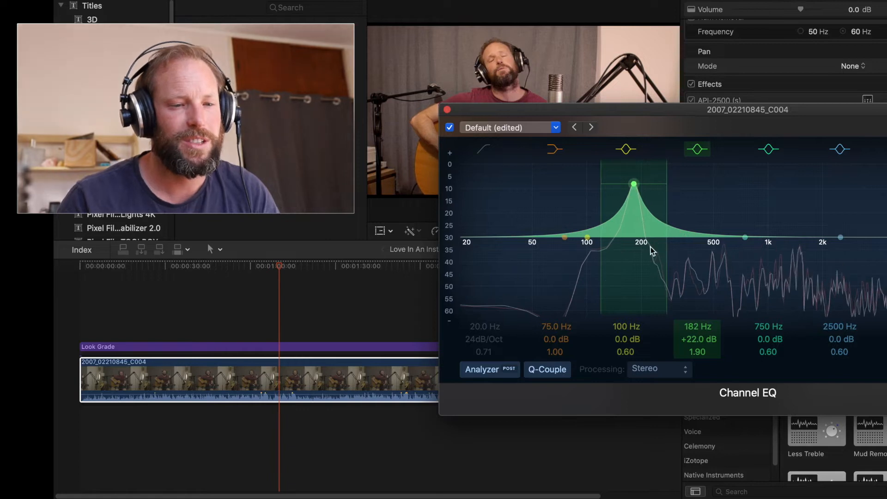
{"action": "left_click_drag", "start_coordinate": [695, 343], "coordinate": [694, 365]}
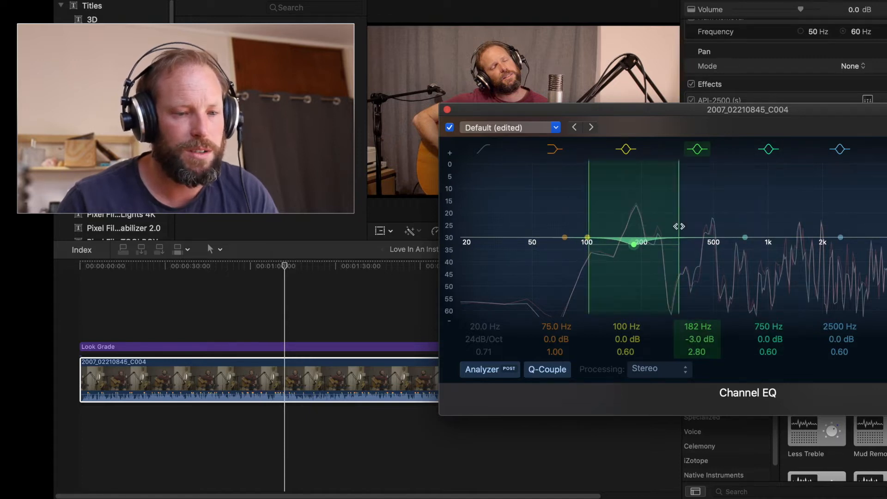
Step: Sweep the 750 Hz band as a narrow boost down to 490 Hz and turn it into a -3.0 dB cut with a Q of 4.30
{"action": "left_click_drag", "start_coordinate": [744, 239], "coordinate": [710, 194]}
{"action": "left_click_drag", "start_coordinate": [762, 167], "coordinate": [734, 166]}
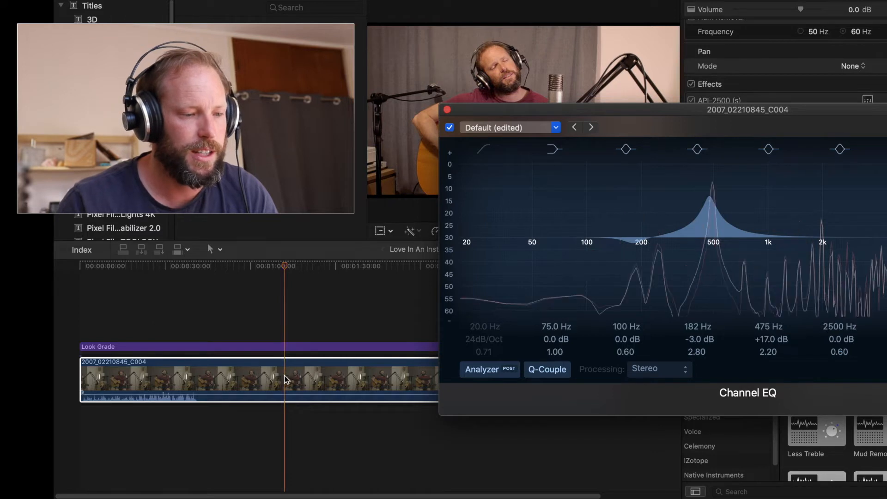
{"action": "mouse_move", "coordinate": [708, 195]}
{"action": "left_mouse_down"}
{"action": "mouse_move", "coordinate": [718, 170]}
{"action": "mouse_move", "coordinate": [673, 181]}
{"action": "mouse_move", "coordinate": [711, 186]}
{"action": "left_mouse_up"}
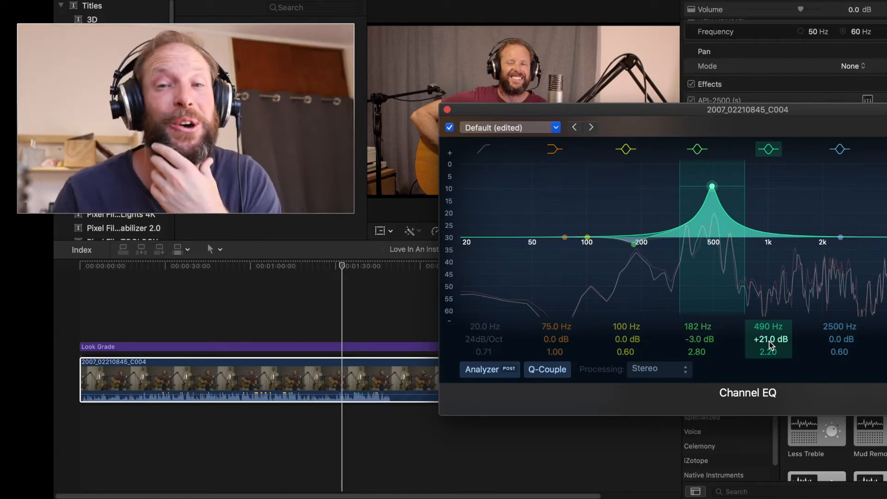
{"action": "left_click_drag", "start_coordinate": [765, 342], "coordinate": [764, 363]}
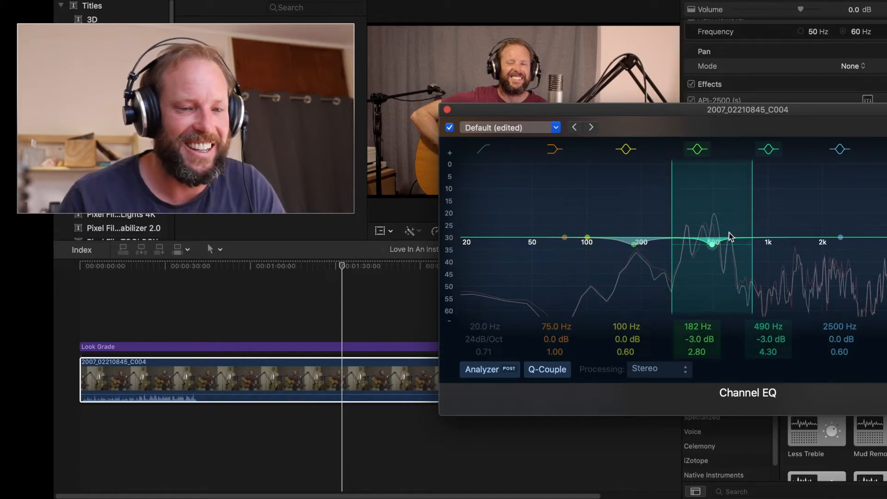
Step: Move the Channel EQ editor to show the high frequencies, replay the clip and boost the 2500 Hz band into a narrow peak with Q 2.00
{"action": "left_click_drag", "start_coordinate": [707, 113], "coordinate": [561, 110]}
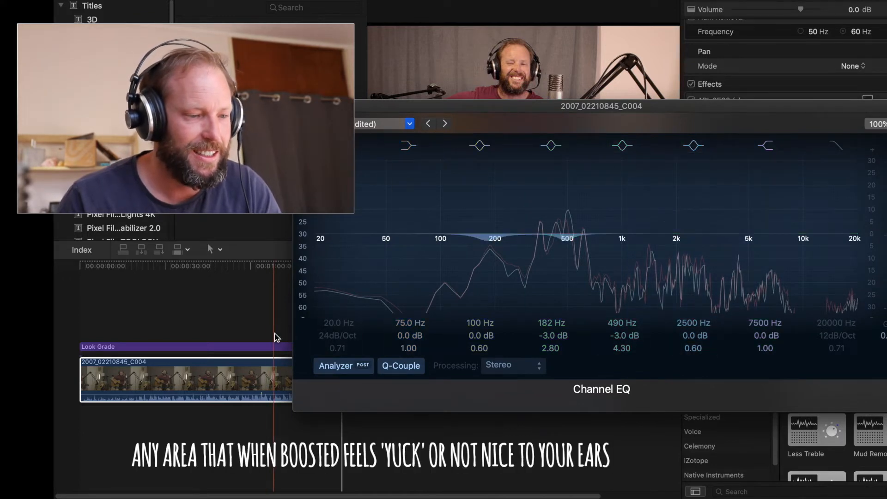
{"action": "left_click", "coordinate": [275, 381]}
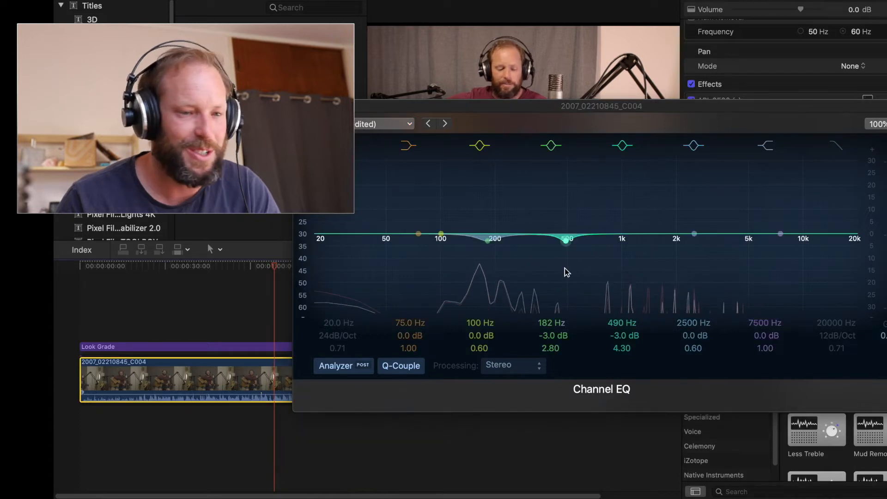
{"action": "left_click_drag", "start_coordinate": [695, 235], "coordinate": [689, 173]}
{"action": "left_click_drag", "start_coordinate": [742, 174], "coordinate": [714, 195]}
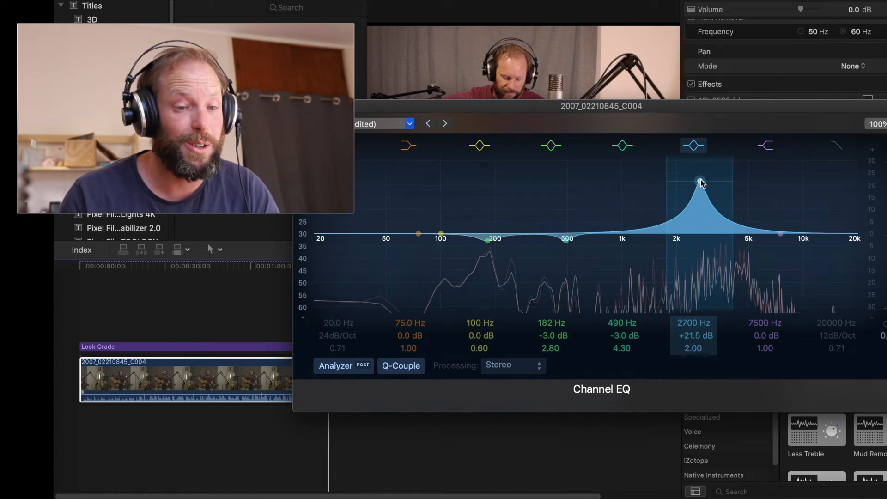
Step: Sweep the boosted upper-mid band and turn it into a -3.5 dB cut at 4400 Hz with a Q of 5.60
{"action": "left_click_drag", "start_coordinate": [700, 183], "coordinate": [683, 181]}
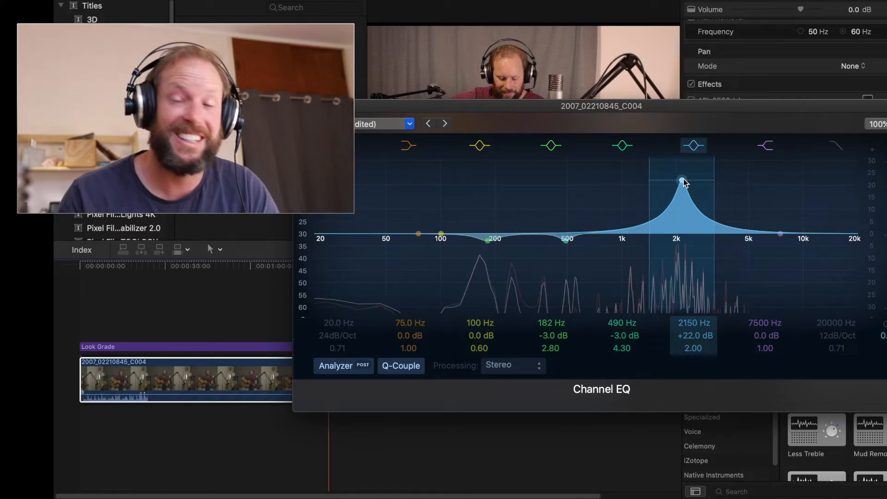
{"action": "left_click_drag", "start_coordinate": [683, 183], "coordinate": [747, 184]}
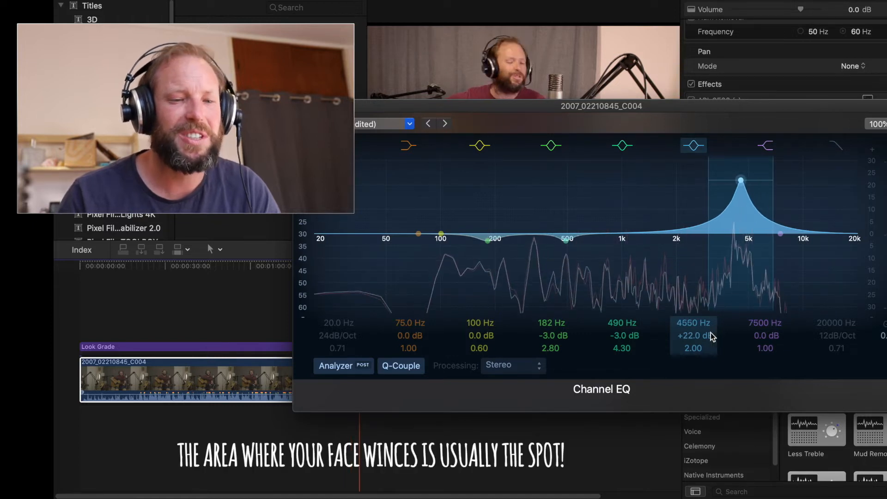
{"action": "left_click_drag", "start_coordinate": [691, 339], "coordinate": [691, 394]}
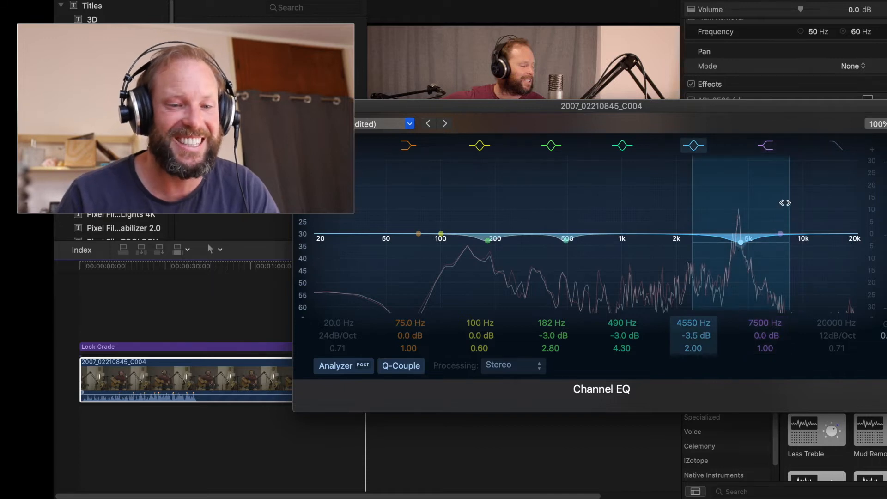
{"action": "left_click_drag", "start_coordinate": [782, 199], "coordinate": [777, 199]}
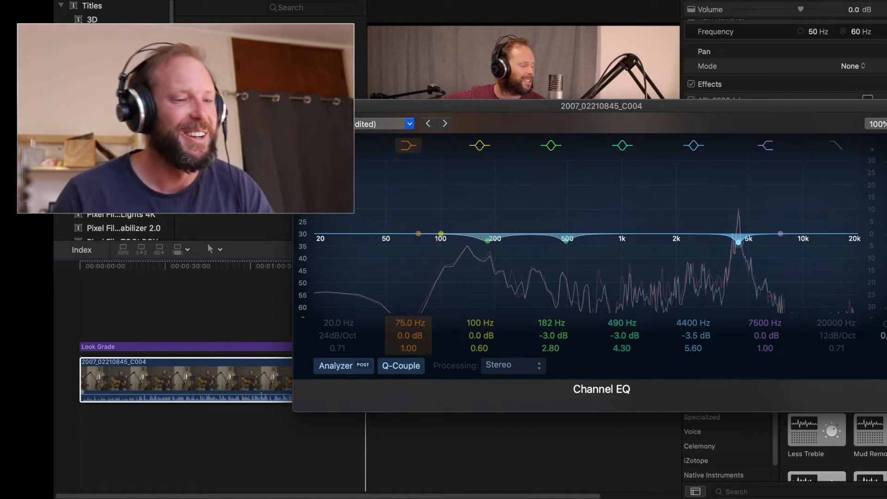
Step: Add a 55 Hz low cut at 24 dB/Oct and a +1.5 dB high shelf at 7400 Hz, and close the Channel EQ editor
{"action": "left_click_drag", "start_coordinate": [337, 248], "coordinate": [374, 239]}
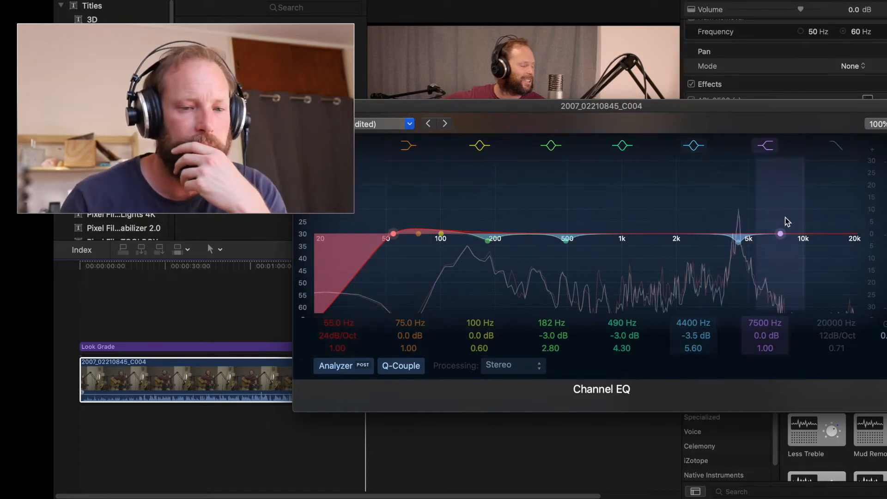
{"action": "left_click_drag", "start_coordinate": [781, 235], "coordinate": [778, 228]}
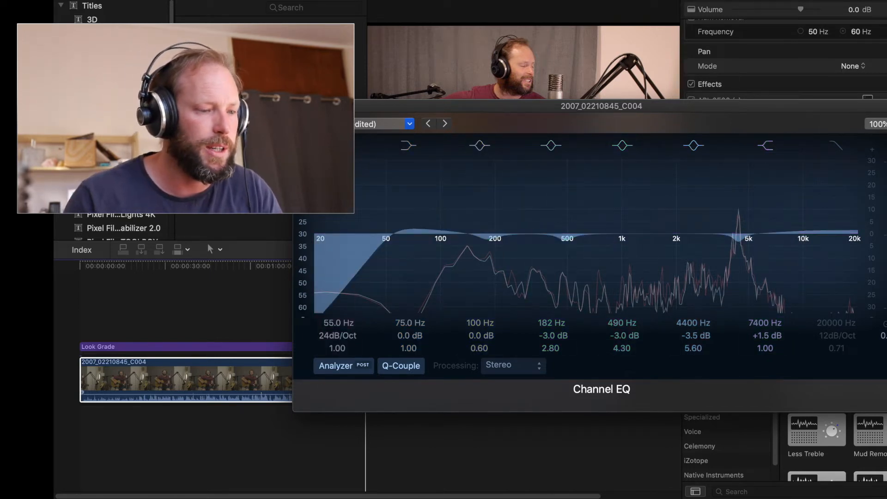
{"action": "left_click", "coordinate": [301, 106]}
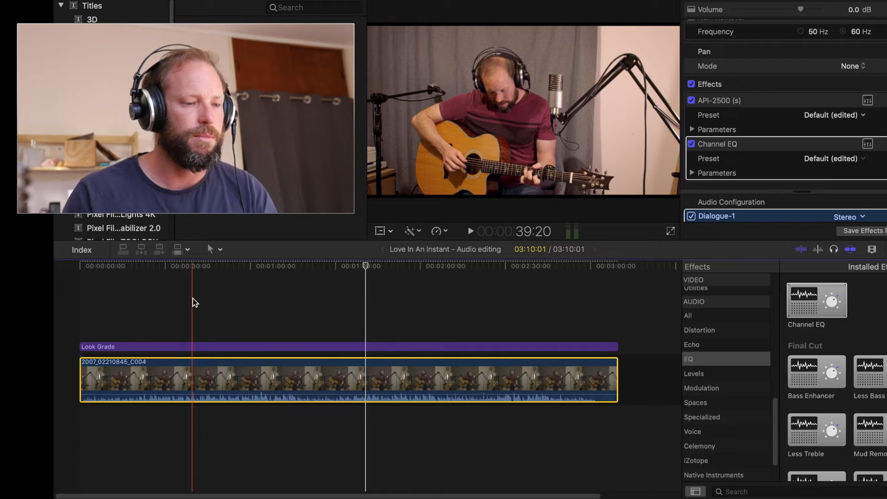
Step: Play the clip from about 39 seconds to listen to the equalized sound
{"action": "key", "text": "space"}
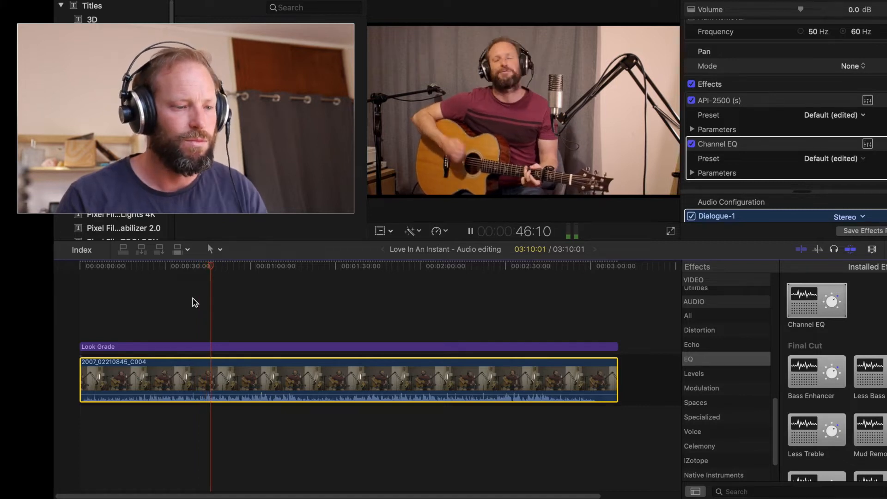
{"action": "key", "text": "space"}
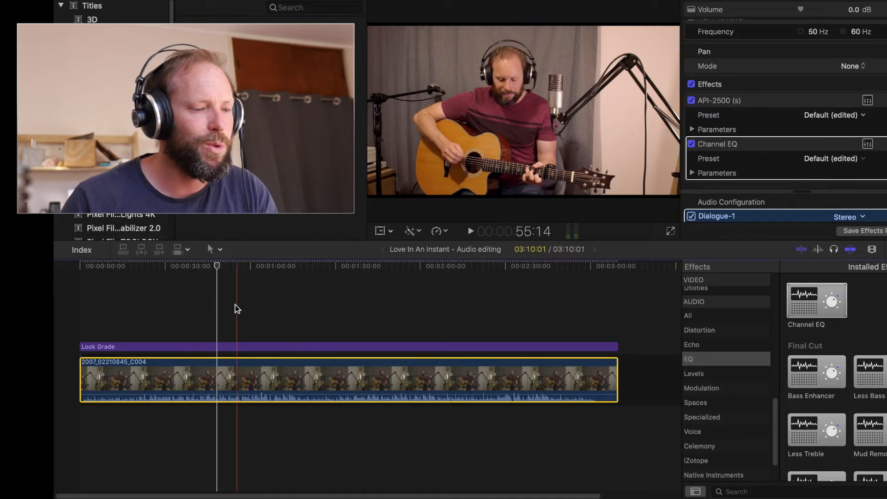
{"action": "mouse_move", "coordinate": [319, 395]}
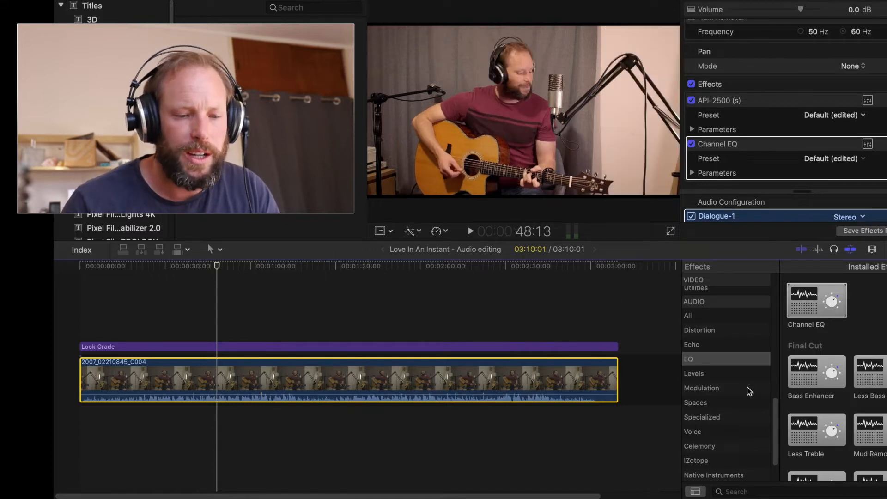
Step: Add a second Waves API-2500 (s) compressor to the 2007_02210845_C004 clip after the Channel EQ
{"action": "scroll", "coordinate": [747, 387], "scroll_direction": "down", "scroll_amount": 2}
{"action": "left_click", "coordinate": [723, 473]}
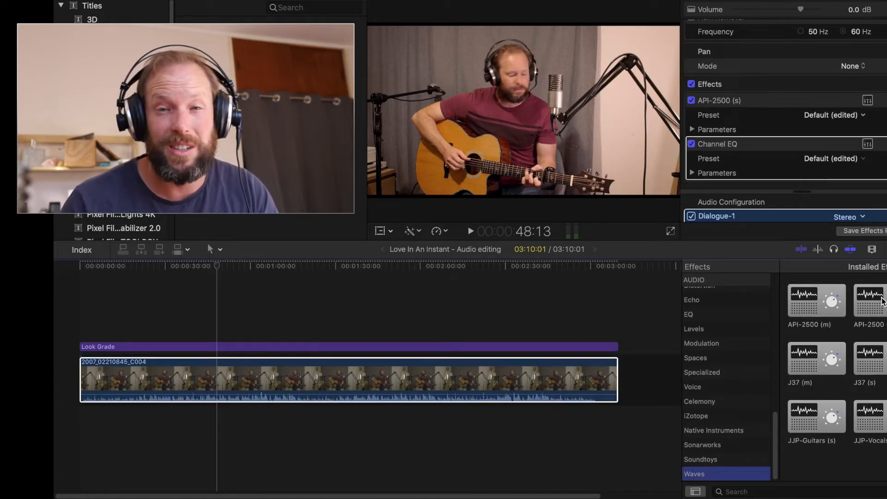
{"action": "mouse_move", "coordinate": [883, 301]}
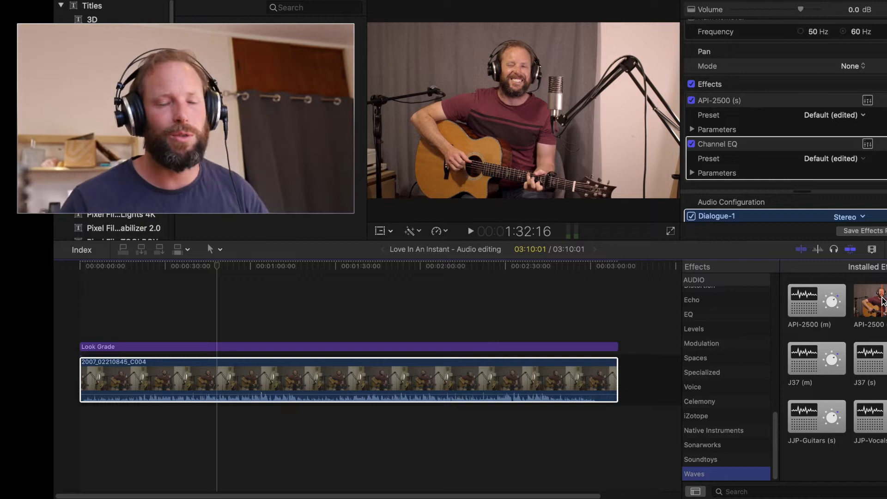
{"action": "left_click", "coordinate": [882, 300]}
{"action": "left_click_drag", "start_coordinate": [882, 301], "coordinate": [375, 372]}
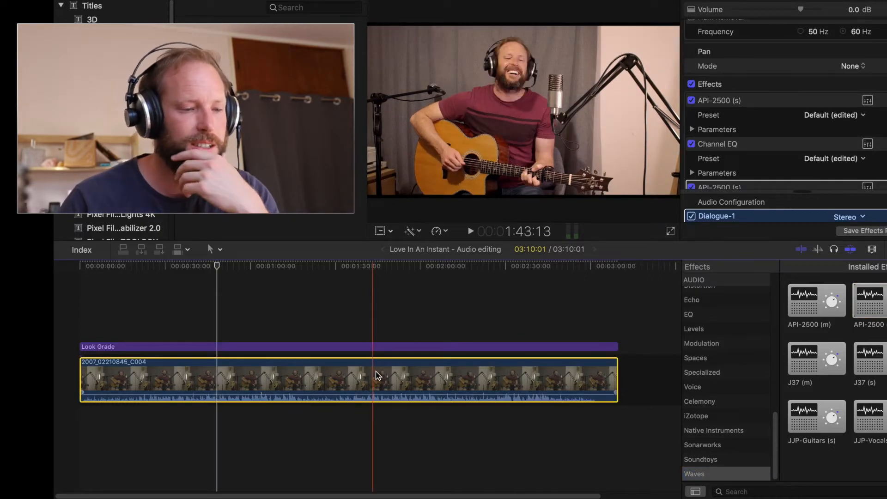
Step: Open the editor of the second API-2500 (s) and load the Lavyne Modern Mastering Glue factory preset
{"action": "scroll", "coordinate": [791, 126], "scroll_direction": "down", "scroll_amount": 3}
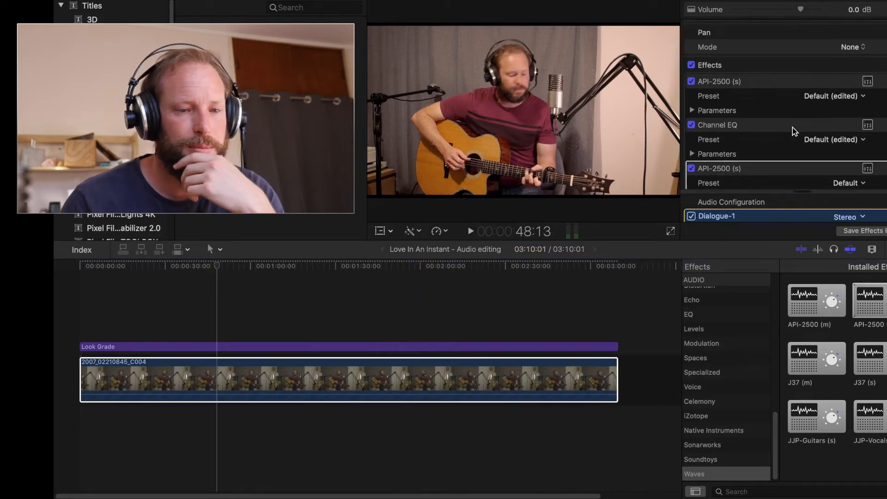
{"action": "left_click", "coordinate": [867, 144]}
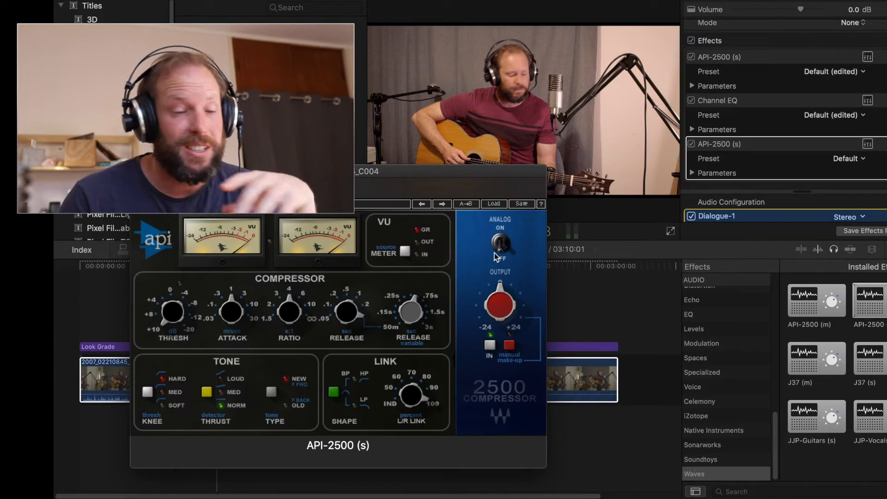
{"action": "left_click", "coordinate": [493, 203]}
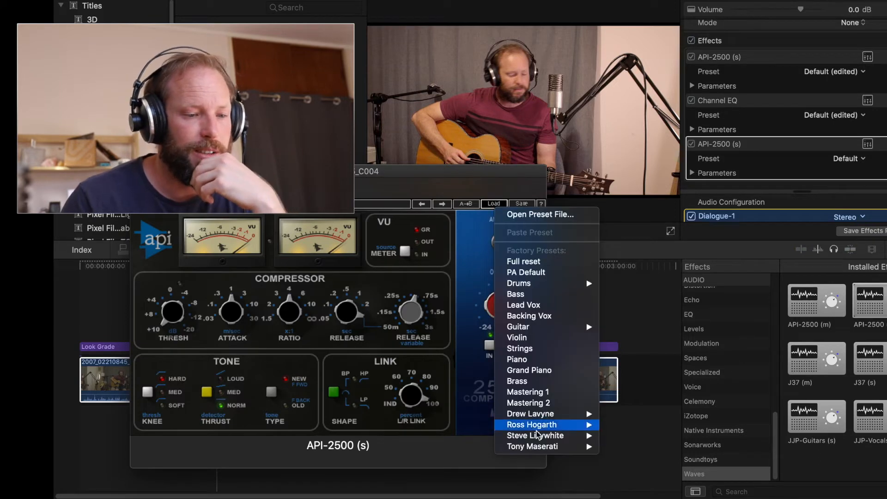
{"action": "left_click", "coordinate": [608, 413]}
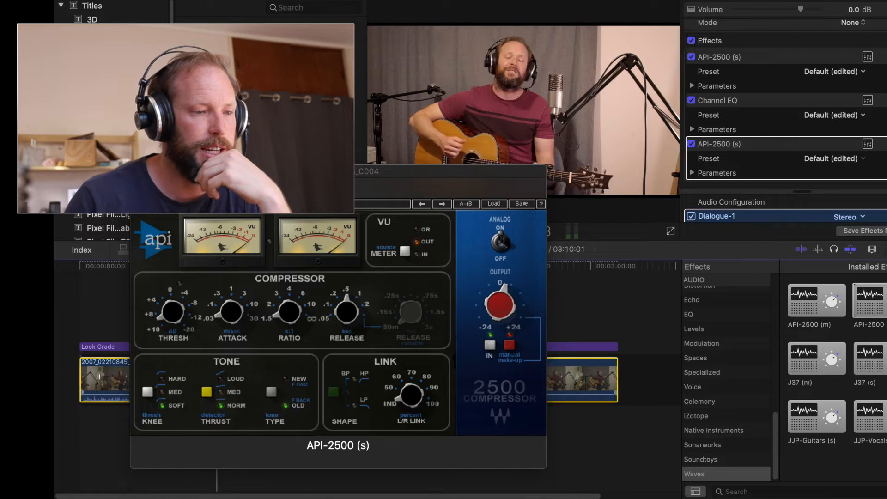
Step: Move the API-2500 editor off the timeline, play the clip and set the VU meter source to GR
{"action": "left_click_drag", "start_coordinate": [349, 166], "coordinate": [697, 51]}
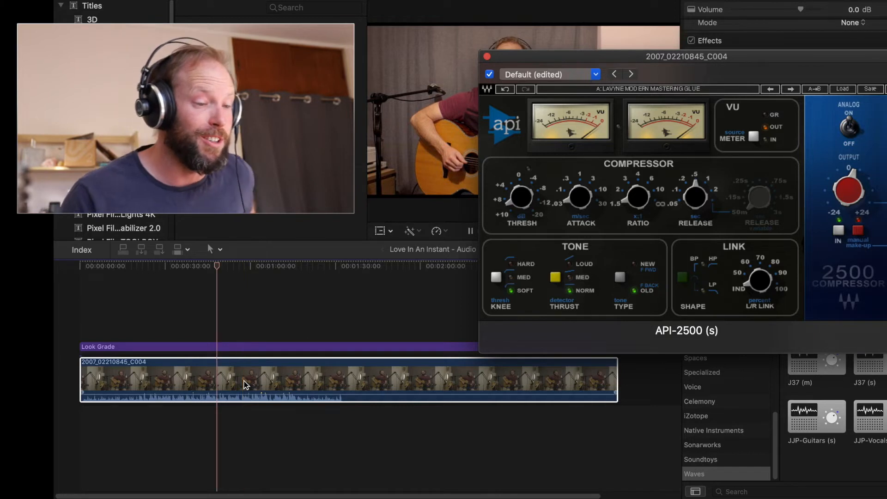
{"action": "key", "text": "space"}
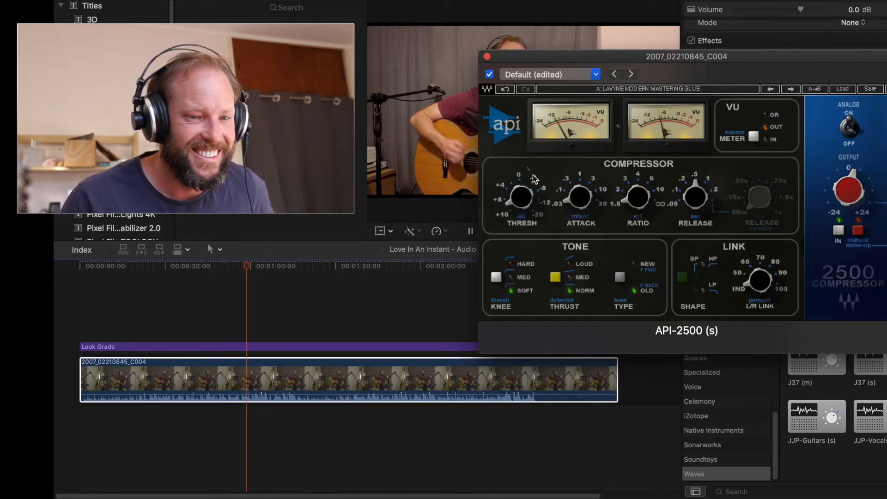
{"action": "left_click", "coordinate": [755, 134]}
{"action": "left_click", "coordinate": [755, 135]}
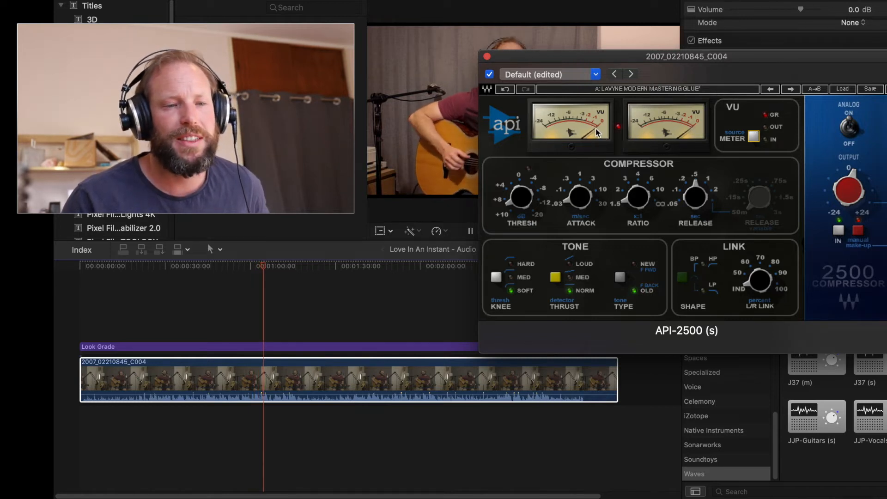
Step: Adjust the second compressor's threshold while playing and pausing the clip to judge the gain reduction
{"action": "mouse_move", "coordinate": [521, 198]}
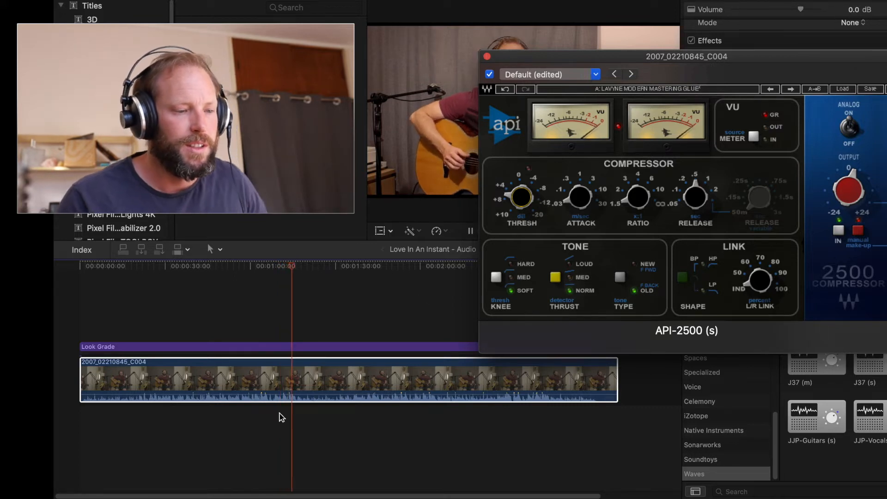
{"action": "key", "text": "space"}
{"action": "left_click", "coordinate": [299, 345]}
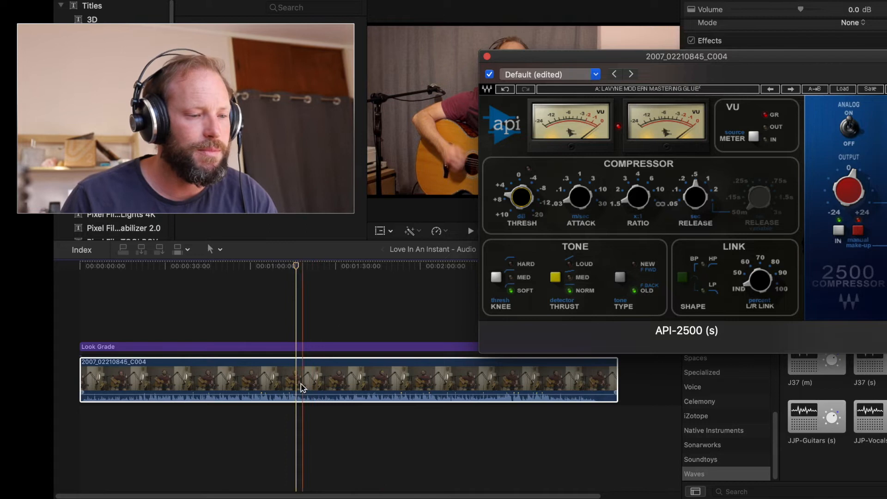
{"action": "key", "text": "space"}
{"action": "left_click", "coordinate": [298, 312]}
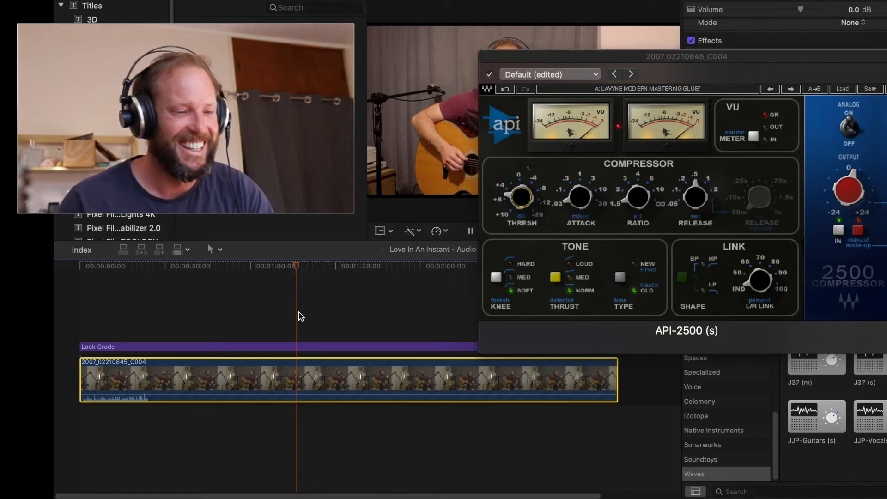
{"action": "key", "text": "space"}
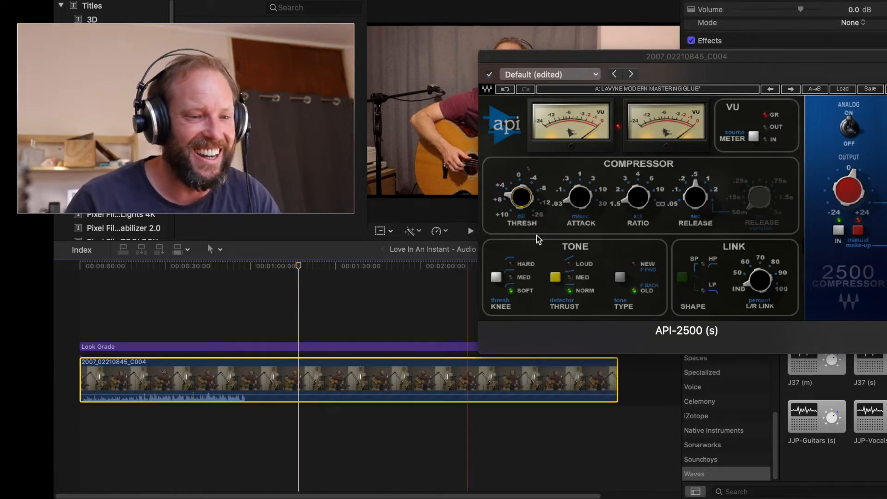
{"action": "left_click", "coordinate": [521, 197]}
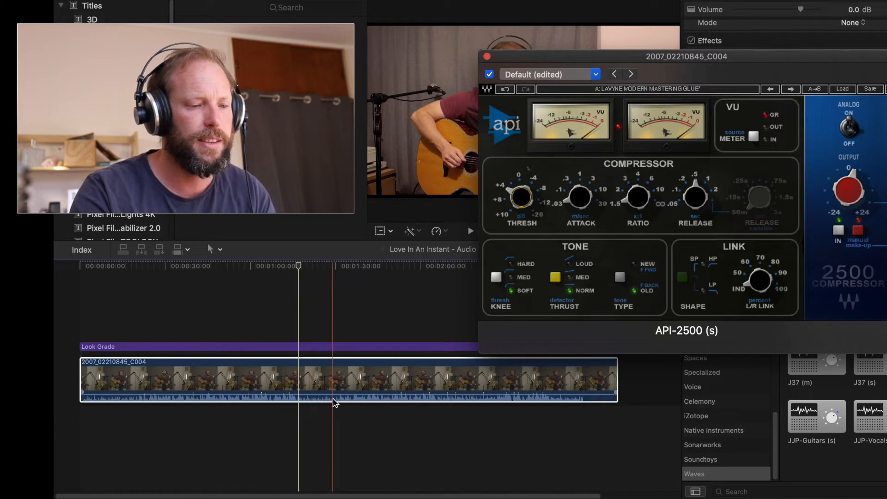
Step: Replay the clip from about the one-minute mark and raise the second compressor's ratio to 2:1
{"action": "left_click", "coordinate": [260, 409]}
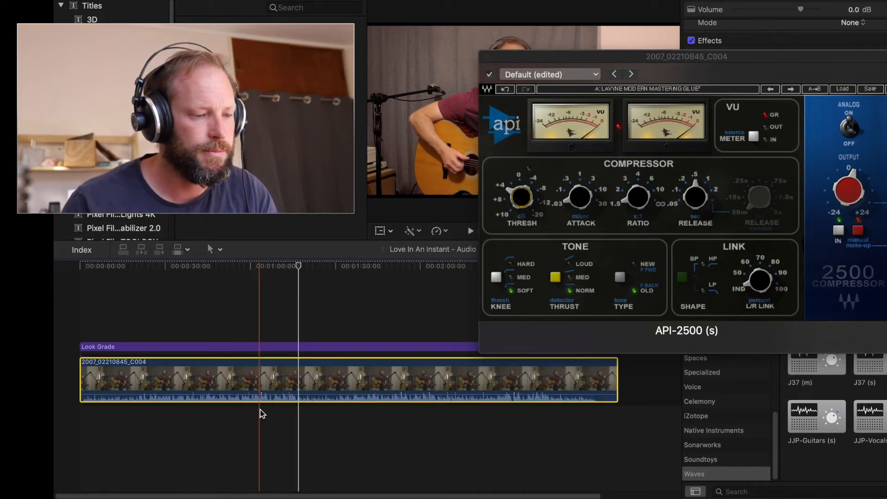
{"action": "left_click", "coordinate": [259, 409]}
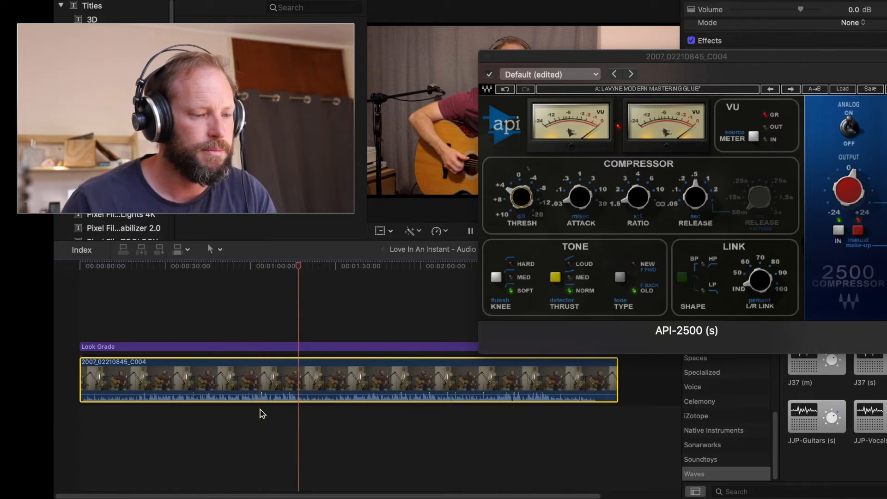
{"action": "key", "text": "space"}
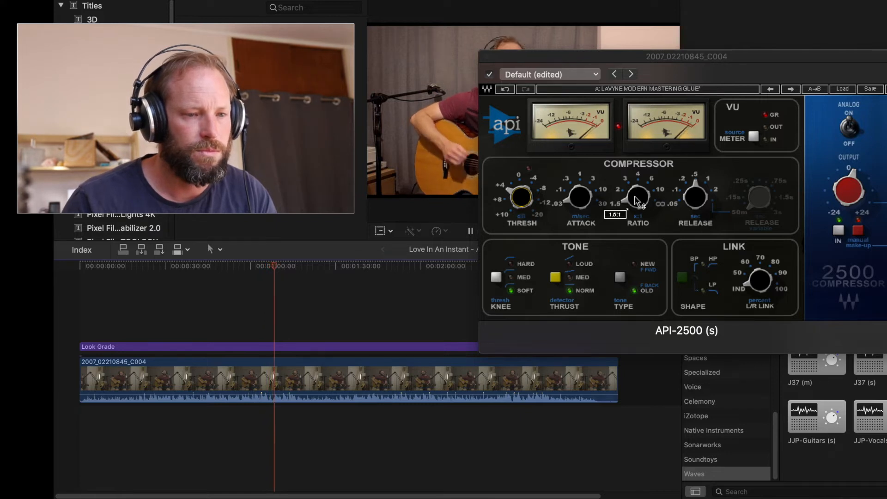
{"action": "left_click", "coordinate": [626, 209]}
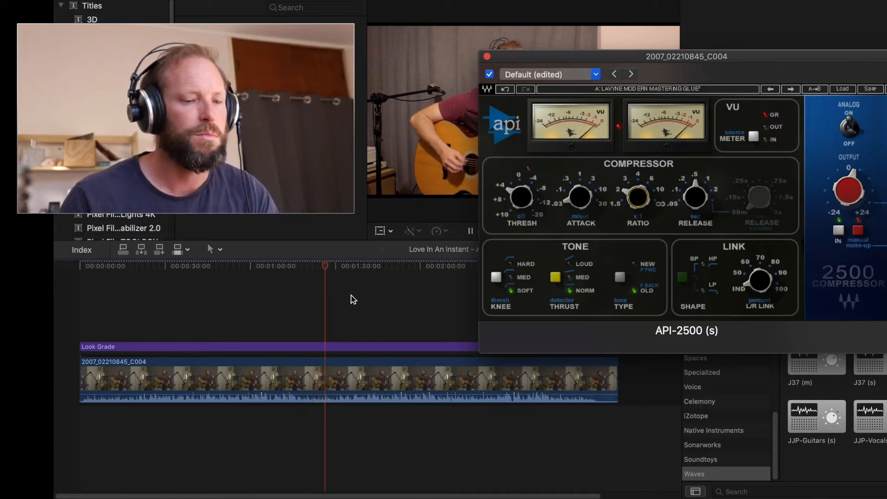
Step: Stop playback and close the second compressor's editor
{"action": "key", "text": "space"}
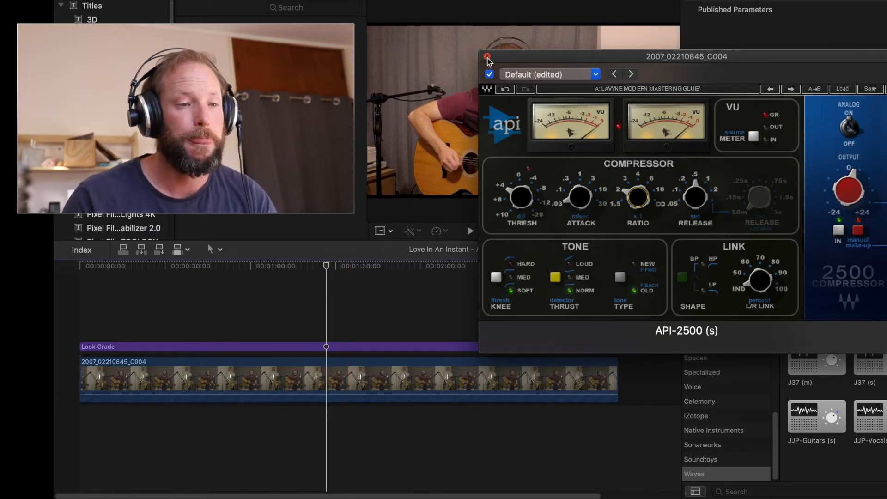
{"action": "left_click", "coordinate": [487, 57]}
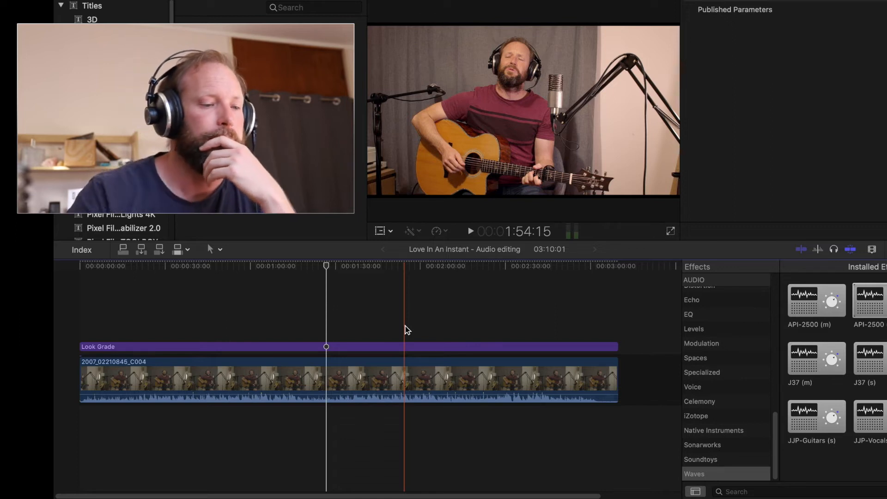
Step: Duplicate the 2007_02210845_C004 clip directly beneath the original, aligned to the same start
{"action": "left_click", "coordinate": [345, 312]}
{"action": "left_click", "coordinate": [355, 383]}
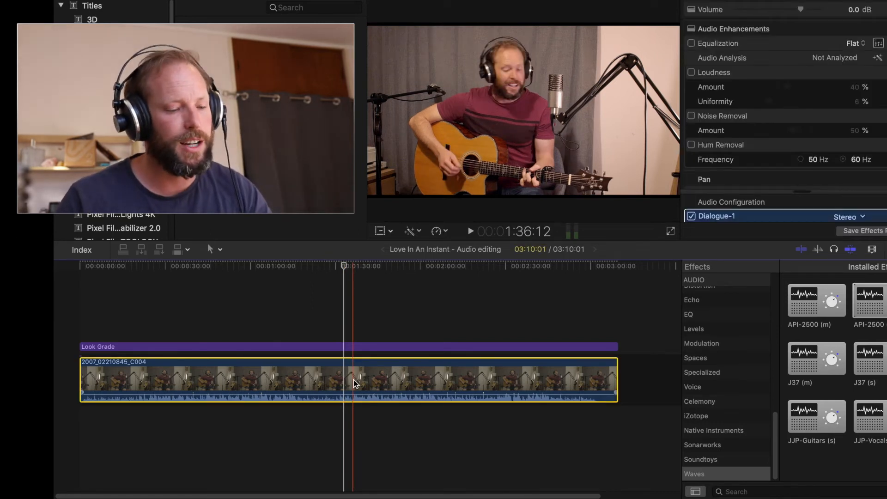
{"action": "left_click_drag", "start_coordinate": [330, 379], "coordinate": [334, 460]}
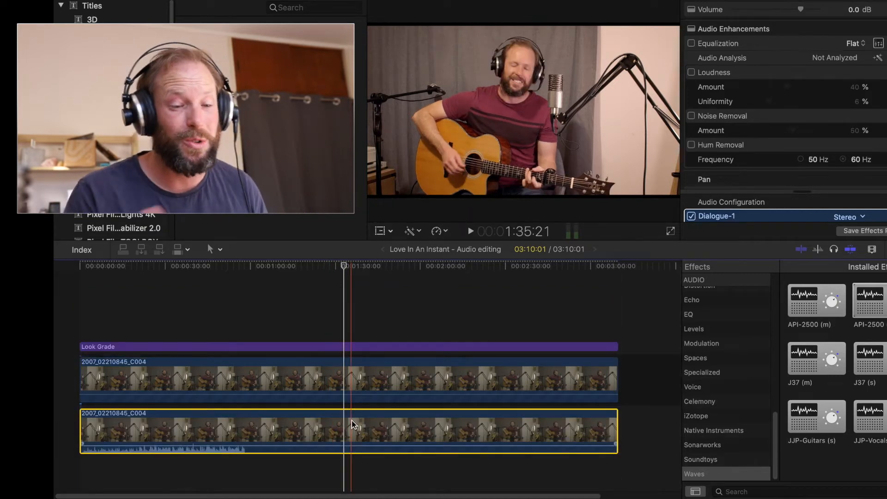
Step: Detach the audio from the duplicated clip and delete its video part, keeping only the audio
{"action": "key", "text": "s"}
{"action": "right_click", "coordinate": [338, 426]}
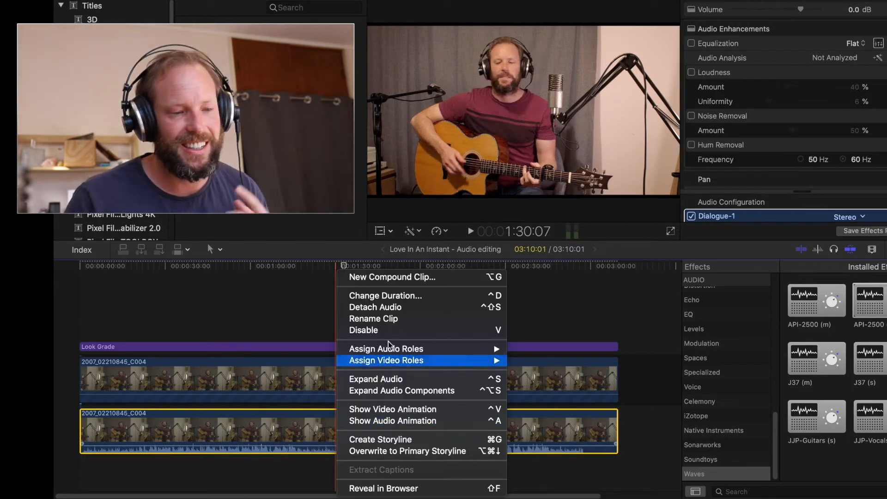
{"action": "left_click", "coordinate": [384, 312]}
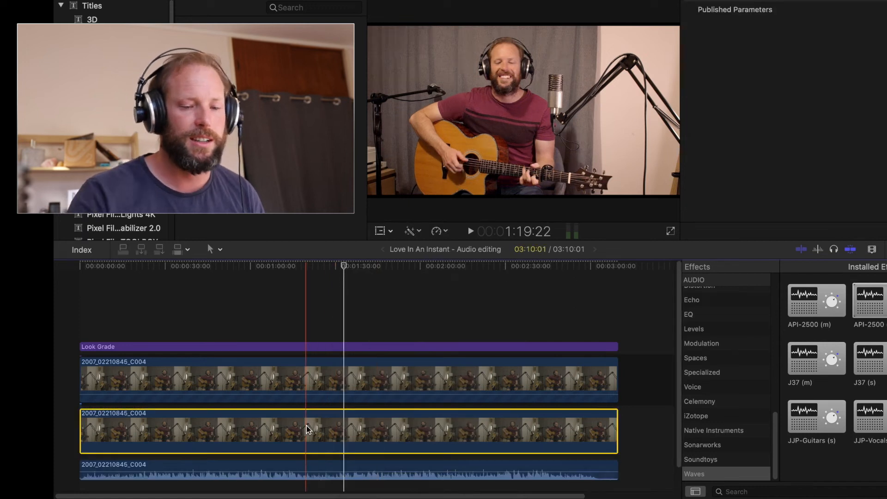
{"action": "key", "text": "Delete"}
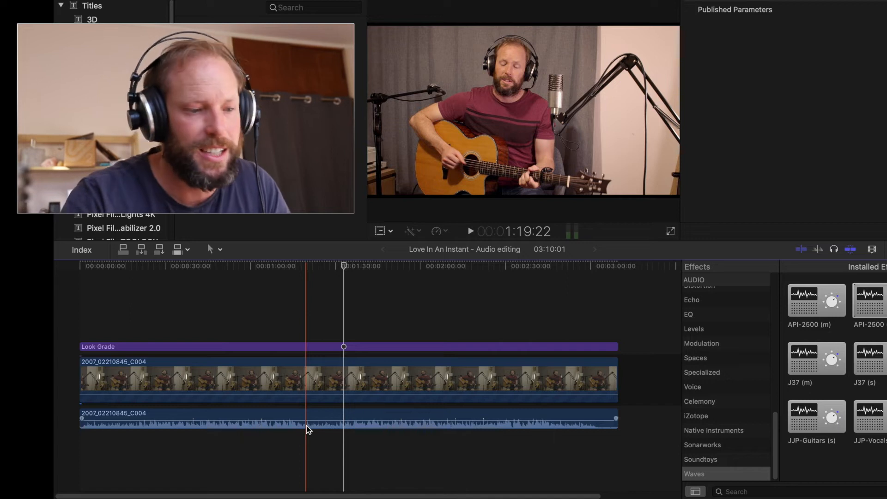
Step: Apply the Soundtoys Little Plate reverb to the detached audio clip after its existing compressors and EQ
{"action": "left_click", "coordinate": [300, 383]}
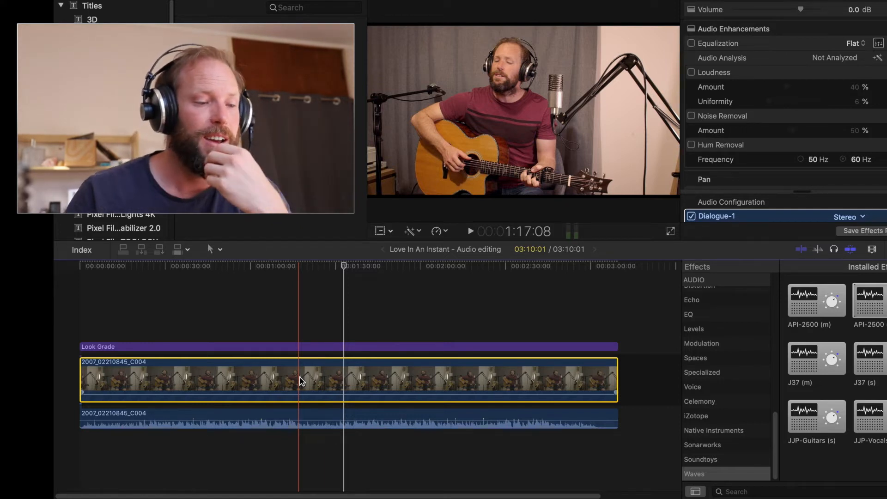
{"action": "left_click", "coordinate": [291, 417]}
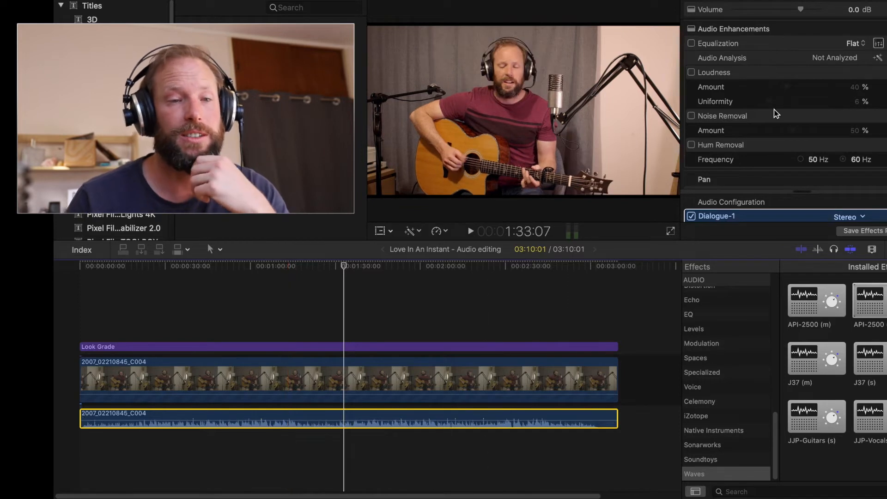
{"action": "scroll", "coordinate": [776, 113], "scroll_direction": "down", "scroll_amount": 6}
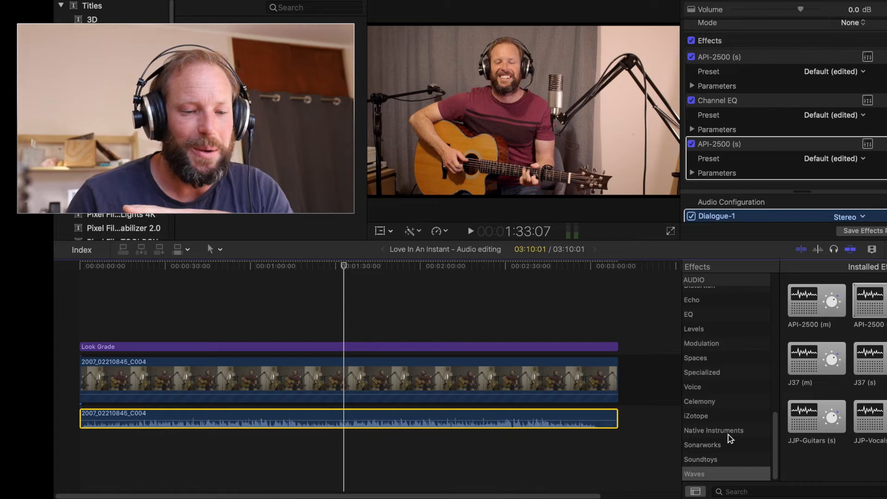
{"action": "left_click", "coordinate": [717, 457]}
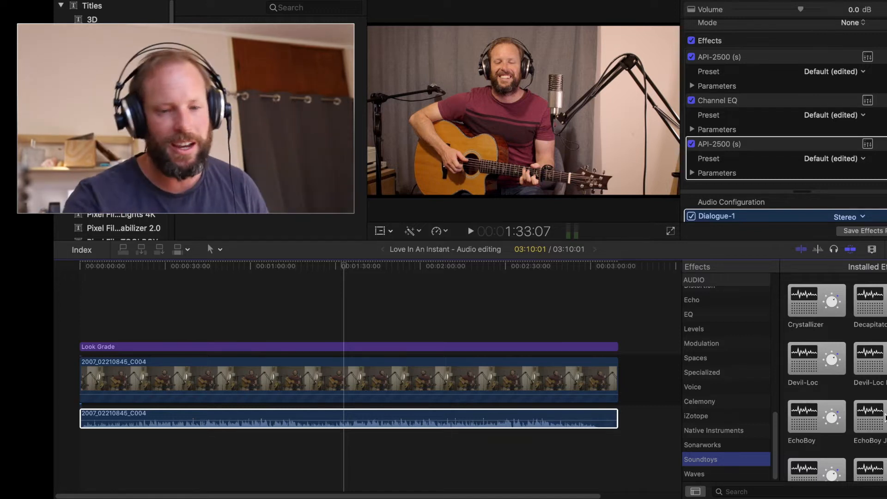
{"action": "scroll", "coordinate": [885, 397], "scroll_direction": "down", "scroll_amount": 3}
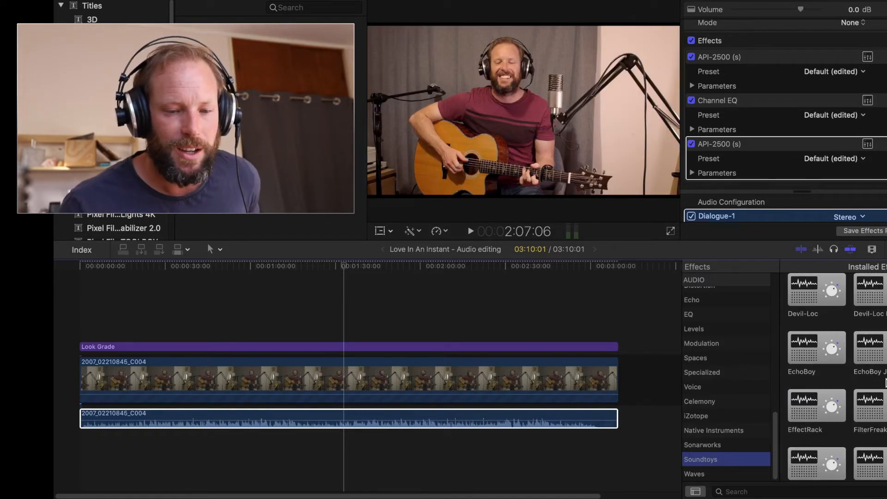
{"action": "scroll", "coordinate": [837, 377], "scroll_direction": "down", "scroll_amount": 1}
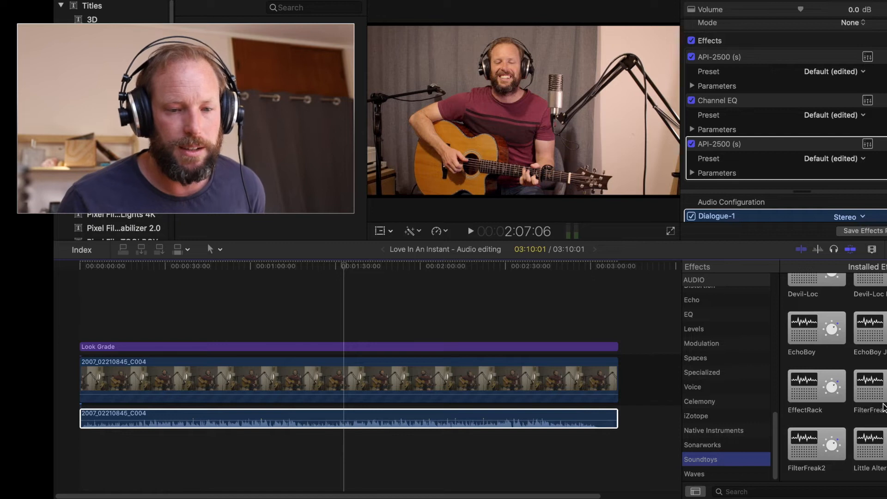
{"action": "scroll", "coordinate": [850, 406], "scroll_direction": "down", "scroll_amount": 3}
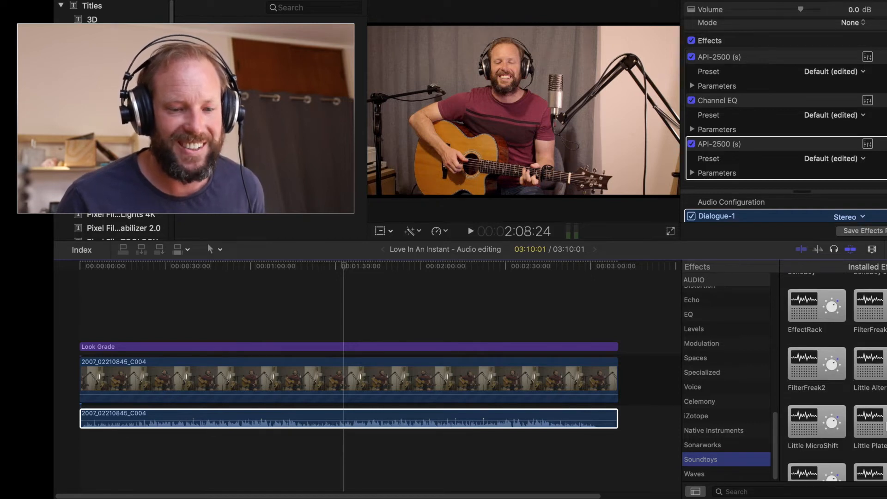
{"action": "left_click_drag", "start_coordinate": [880, 422], "coordinate": [401, 414]}
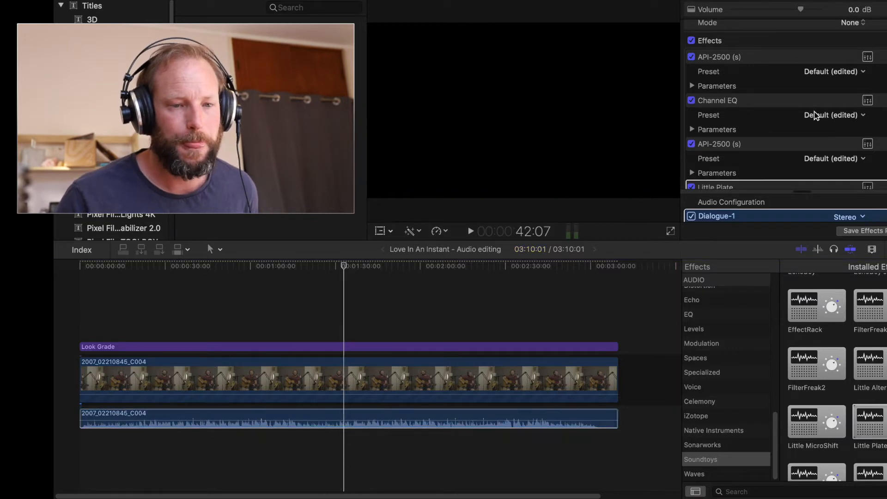
Step: In the Little Plate editor, shorten the decay to about 1 second and raise the low cut, leaving the editor closed
{"action": "scroll", "coordinate": [815, 114], "scroll_direction": "down", "scroll_amount": 2}
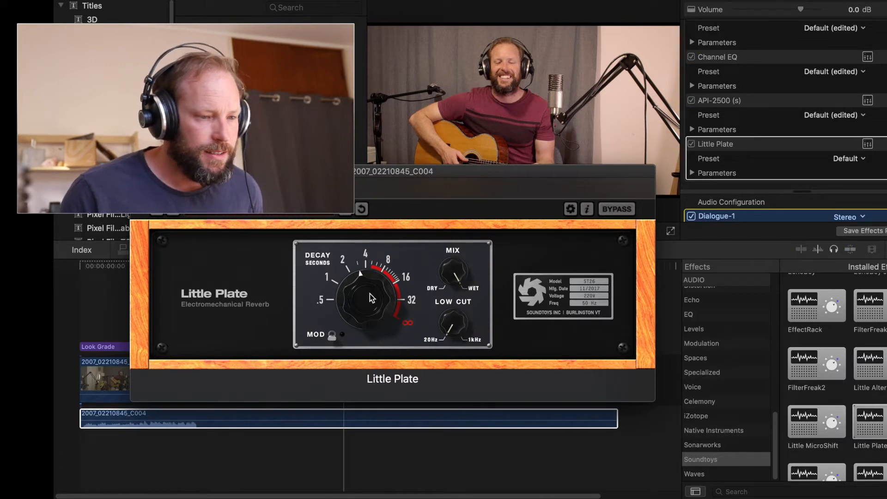
{"action": "left_click_drag", "start_coordinate": [363, 291], "coordinate": [367, 317]}
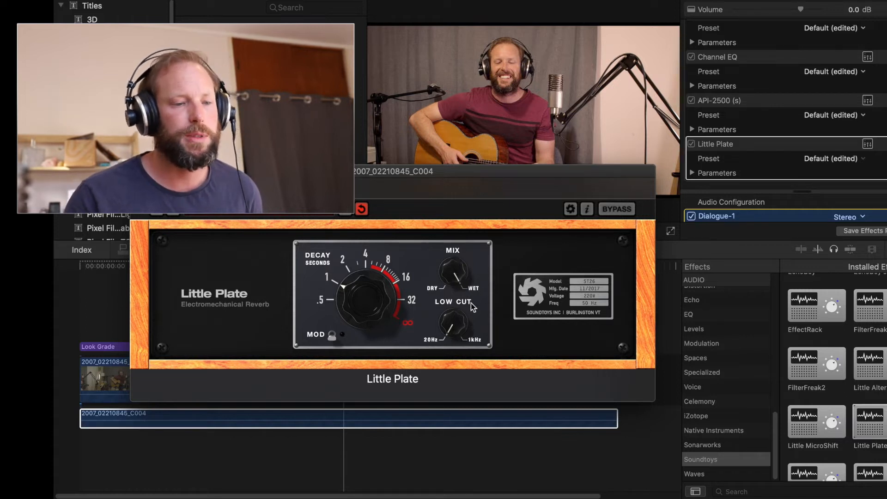
{"action": "left_click_drag", "start_coordinate": [453, 326], "coordinate": [445, 273]}
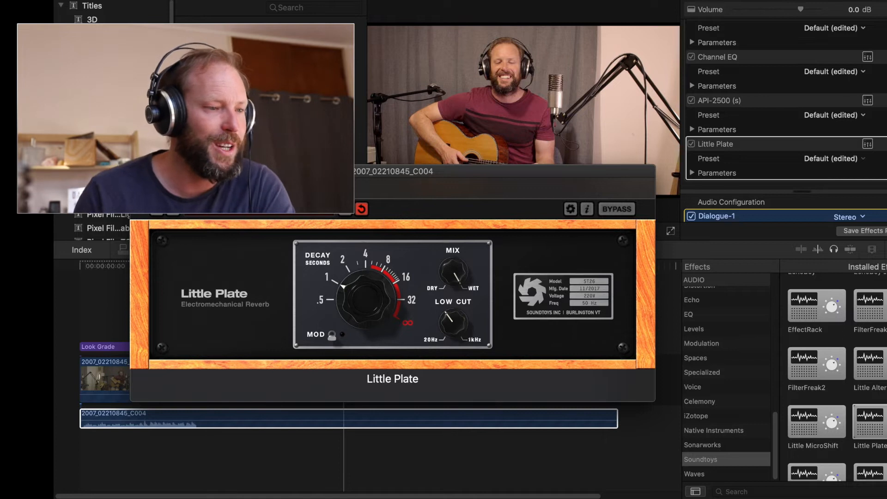
{"action": "left_click", "coordinate": [138, 171]}
Step: Disable the original video clip and play the reverb track on its own
{"action": "left_click", "coordinate": [270, 368]}
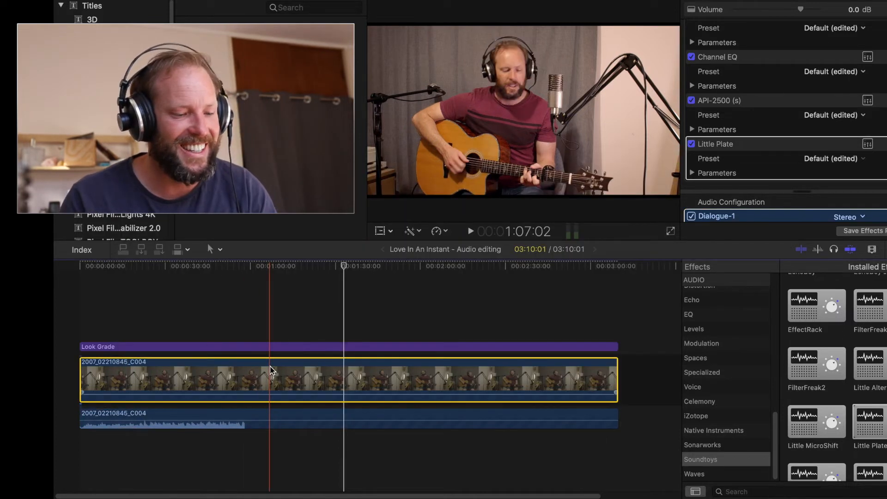
{"action": "key", "text": "v"}
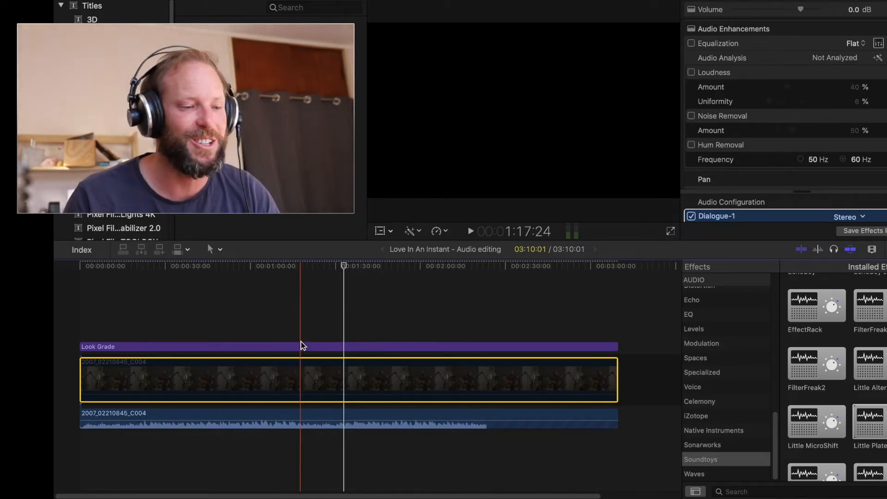
{"action": "key", "text": "space"}
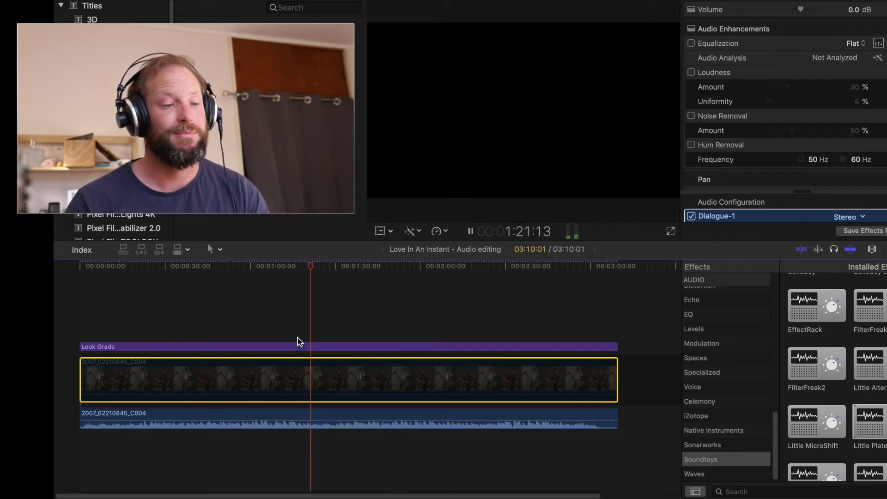
{"action": "key", "text": "space"}
Step: Lower the reverb audio clip's volume to -10.0 dB and re-enable the original video clip
{"action": "mouse_move", "coordinate": [325, 421]}
{"action": "left_click_drag", "start_coordinate": [324, 421], "coordinate": [325, 425]}
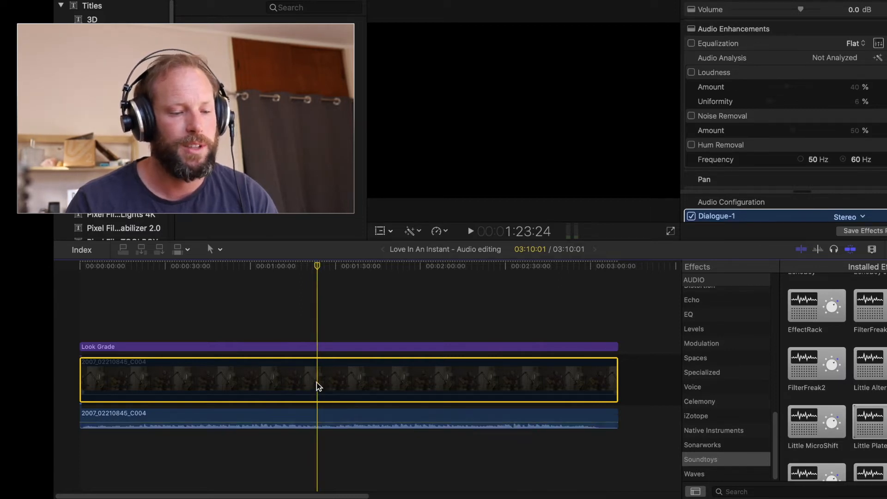
{"action": "key", "text": "v"}
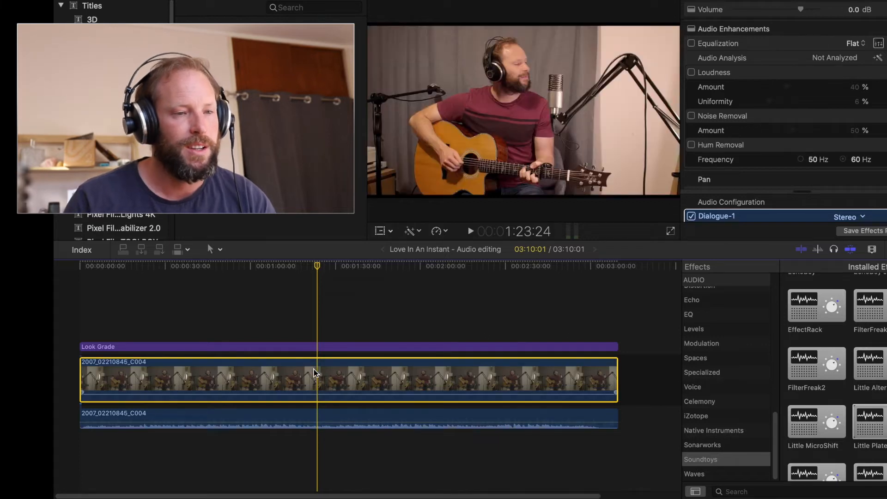
{"action": "mouse_move", "coordinate": [326, 422]}
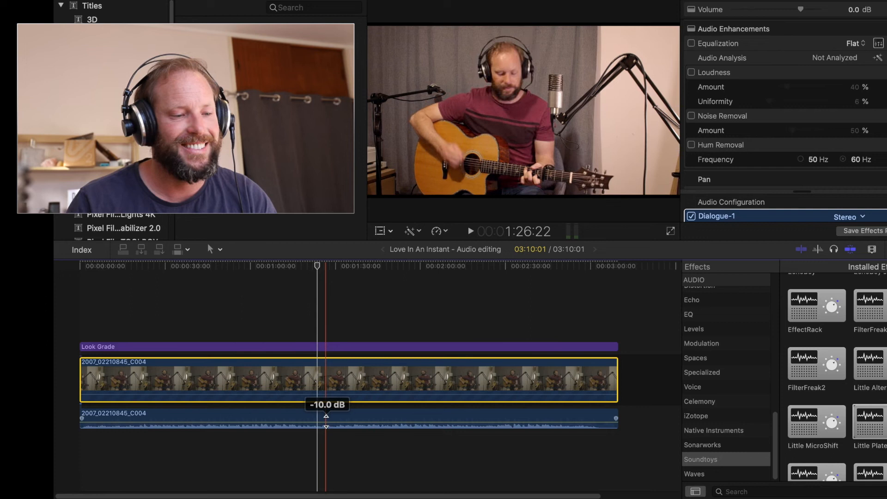
Step: Play both tracks together and blend the reverb audio clip in at a volume of -21.0 dB
{"action": "key", "text": "space"}
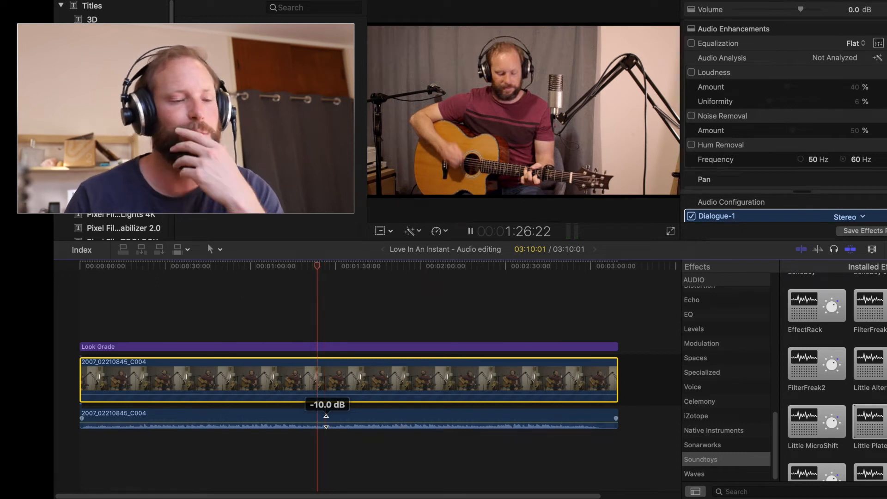
{"action": "left_click_drag", "start_coordinate": [325, 421], "coordinate": [325, 436]}
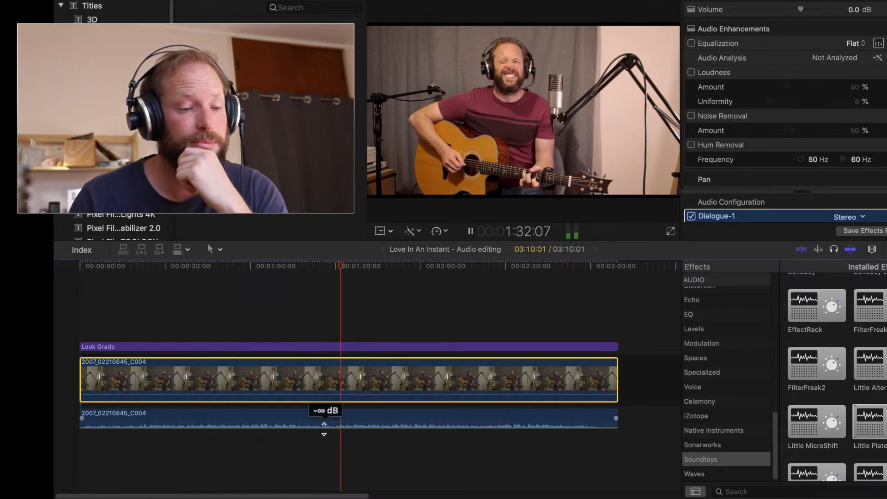
{"action": "left_click_drag", "start_coordinate": [324, 424], "coordinate": [323, 423]}
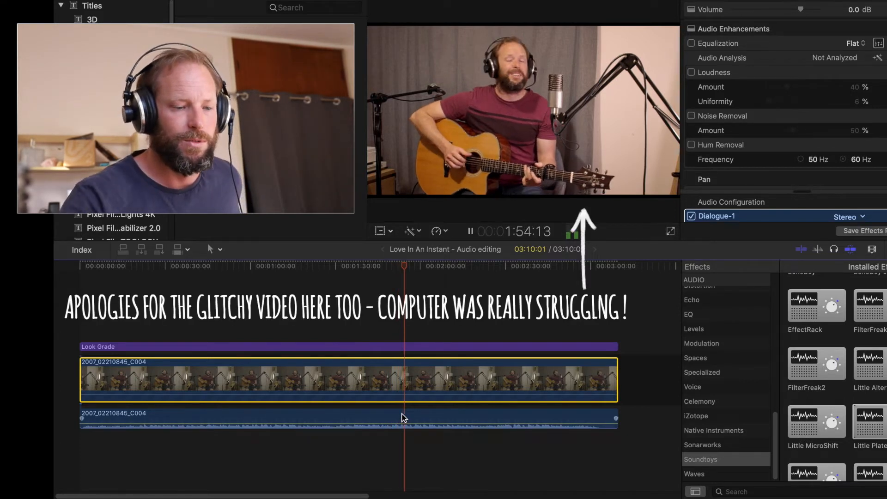
{"action": "key", "text": "space"}
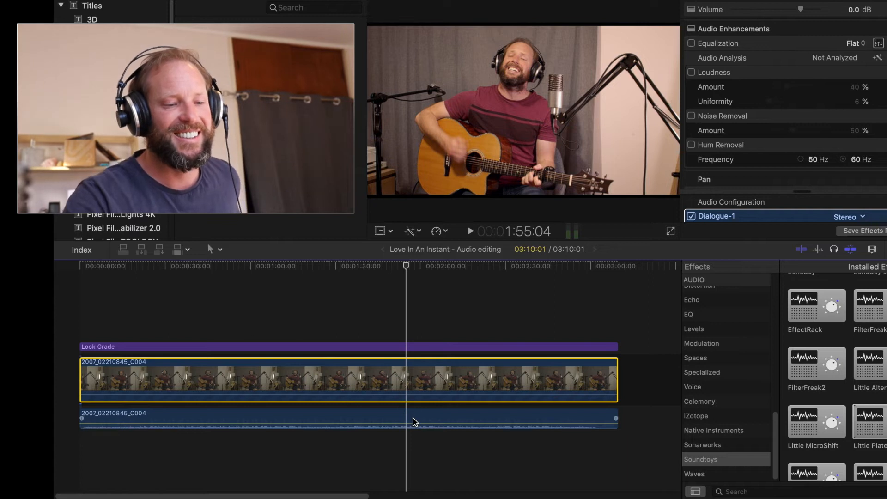
Step: Compare the mix without and with reverb by disabling and re-enabling the reverb clip during playback
{"action": "key", "text": "space"}
{"action": "left_click", "coordinate": [412, 417]}
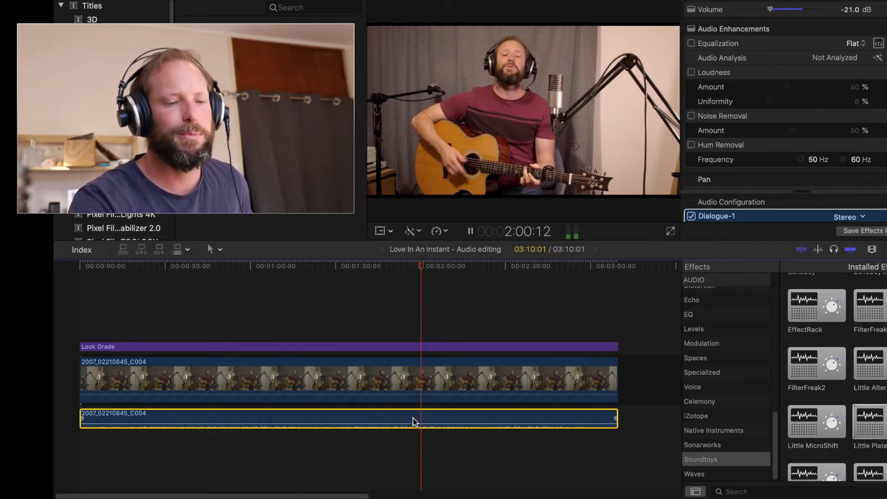
{"action": "key", "text": "v"}
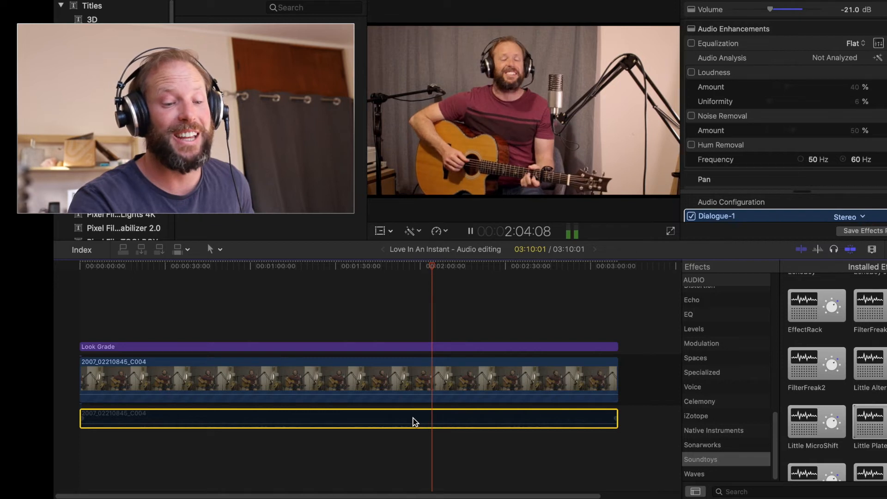
{"action": "key", "text": "v"}
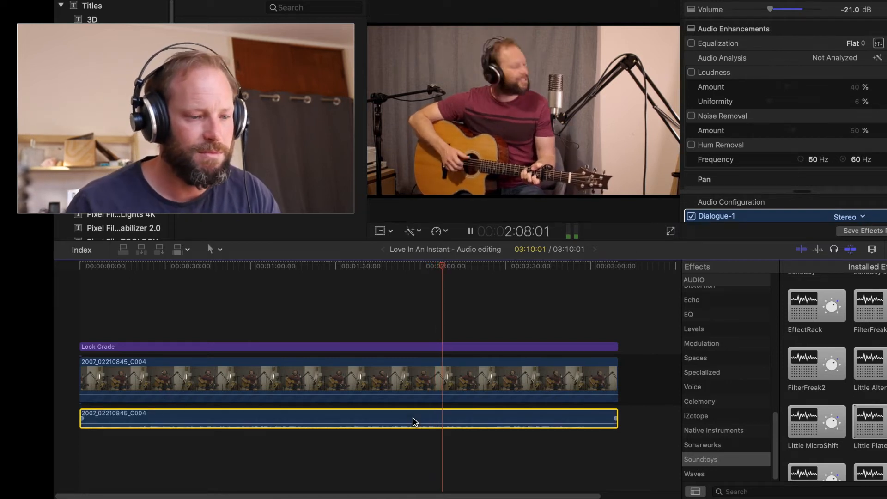
{"action": "key", "text": "space"}
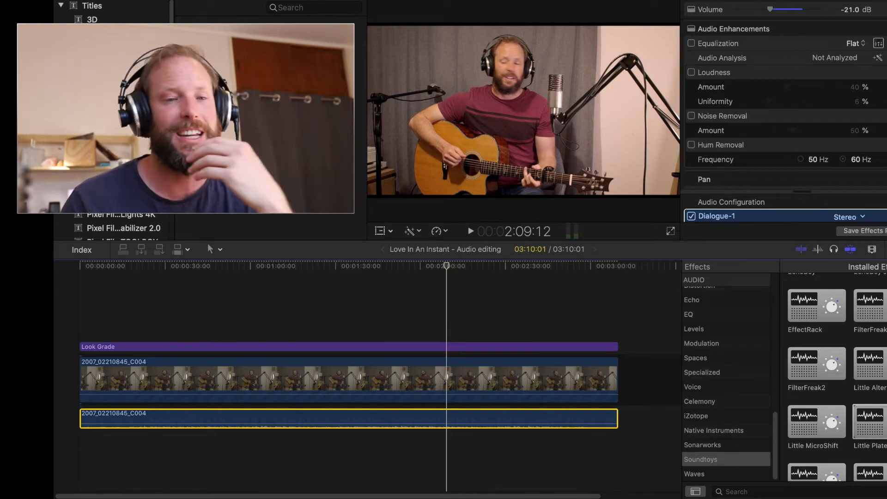
Step: Export the project as a master file titled "Love In An Instant - Pre-mix", saving it to the Desktop
{"action": "left_click", "coordinate": [880, 2]}
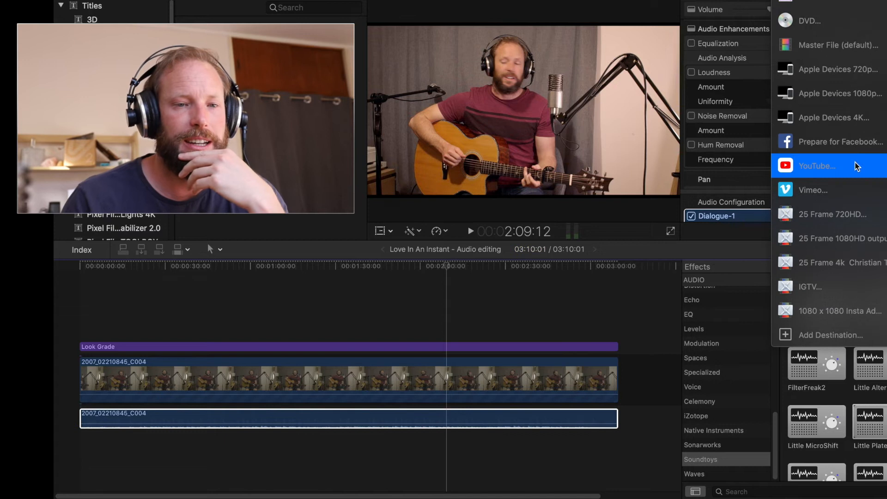
{"action": "left_click", "coordinate": [830, 46]}
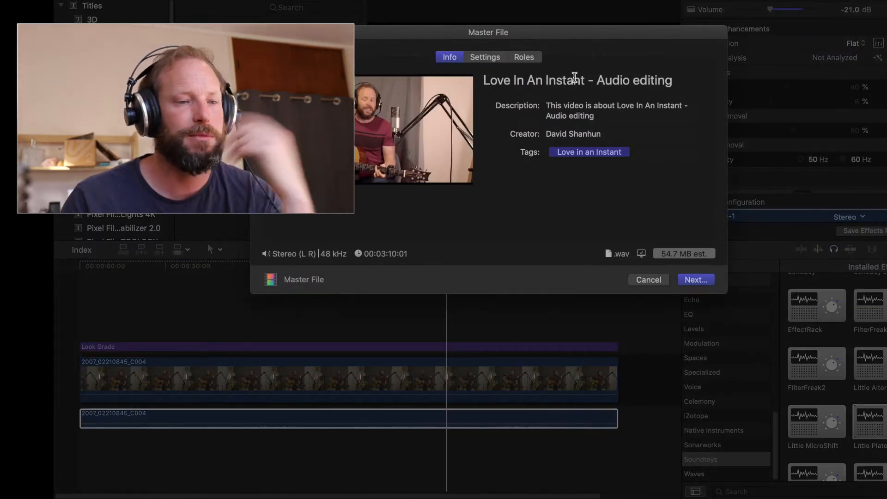
{"action": "left_click_drag", "start_coordinate": [596, 79], "coordinate": [689, 77]}
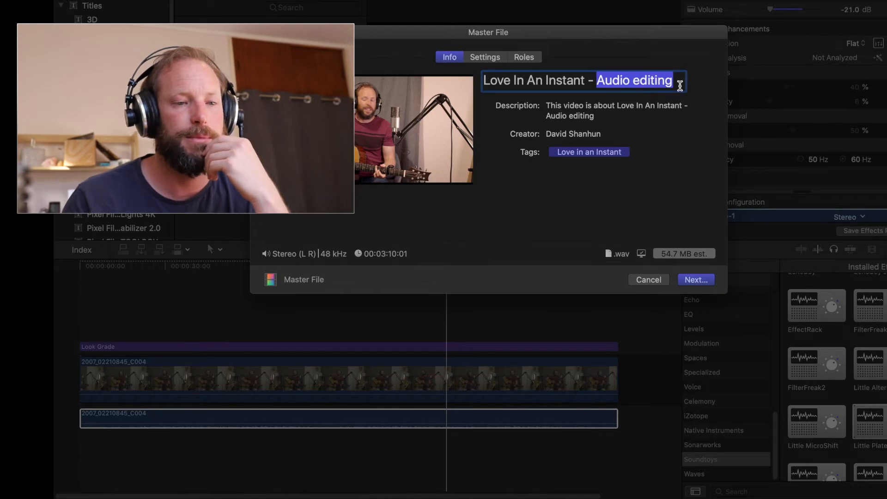
{"action": "left_click", "coordinate": [678, 82]}
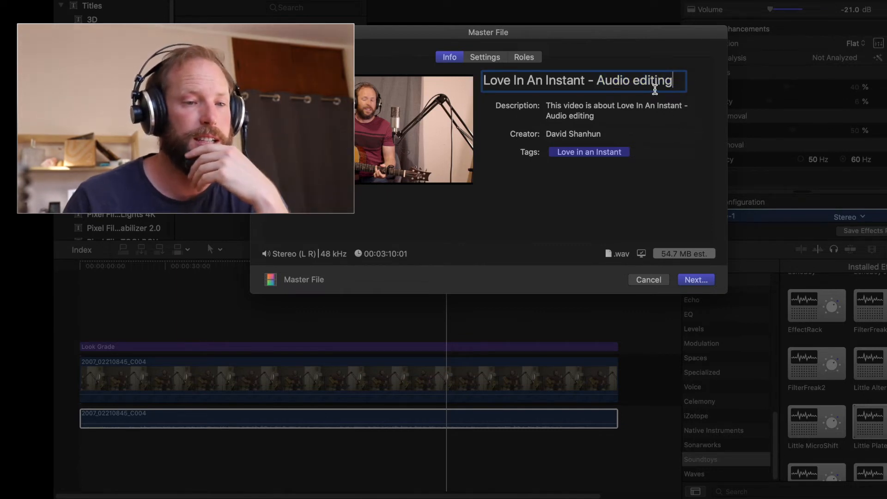
{"action": "left_click_drag", "start_coordinate": [596, 79], "coordinate": [682, 79]}
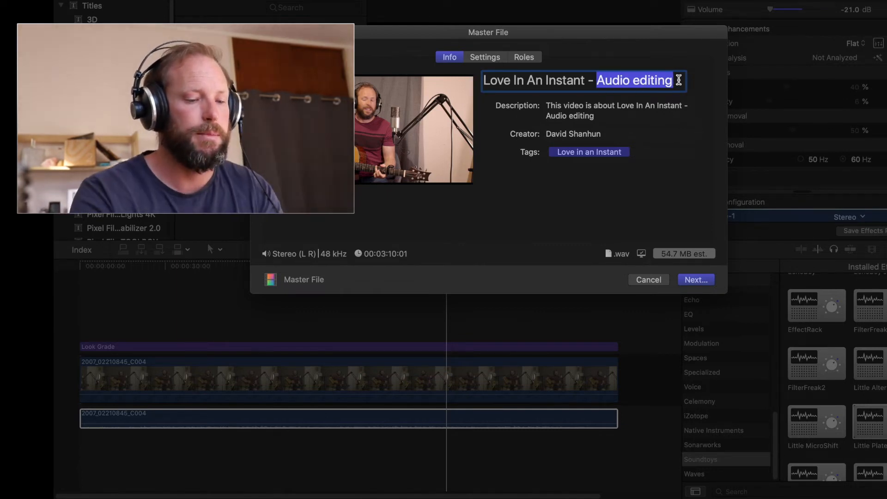
{"action": "type", "text": "Pre-mix"}
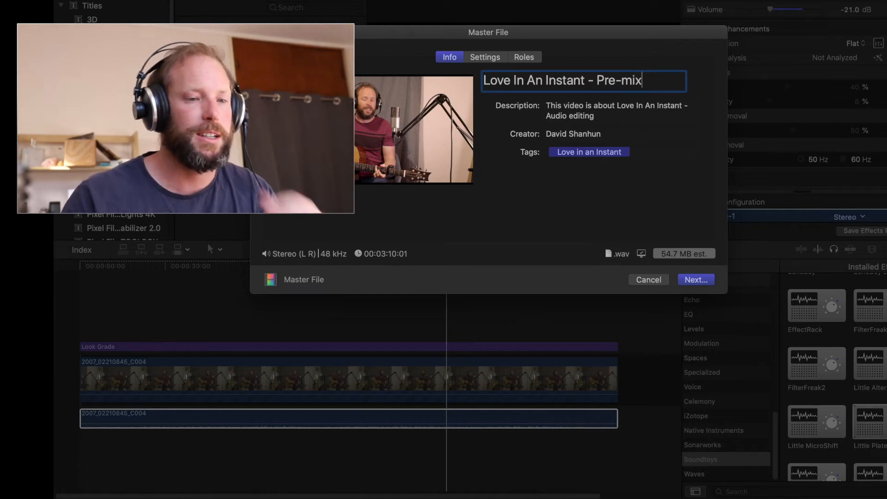
{"action": "left_click", "coordinate": [700, 277]}
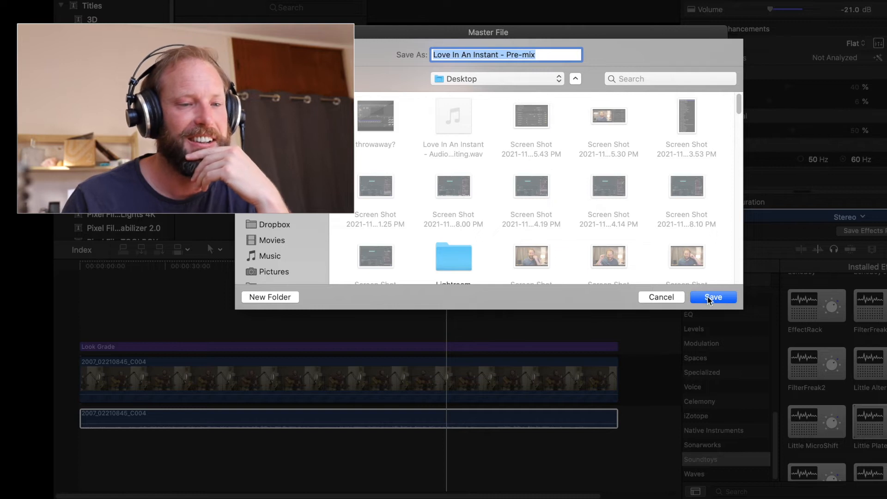
{"action": "left_click", "coordinate": [709, 297]}
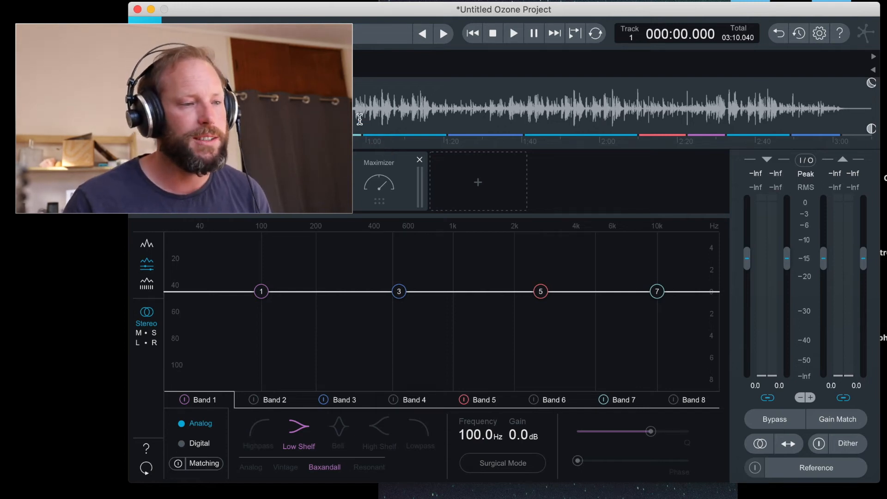
Step: In Ozone, run Master Assistant on the pre-mix for the Streaming target, playing from about 0:44, and accept its suggestion
{"action": "left_click", "coordinate": [305, 109]}
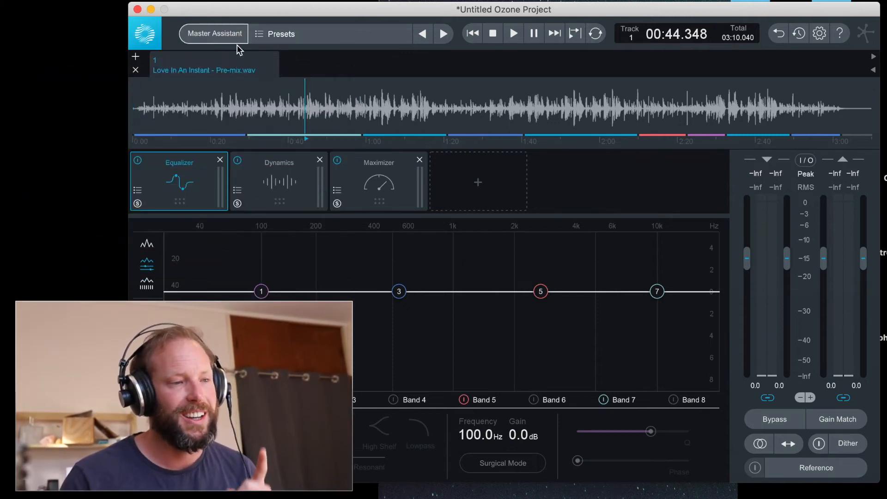
{"action": "left_click", "coordinate": [227, 37]}
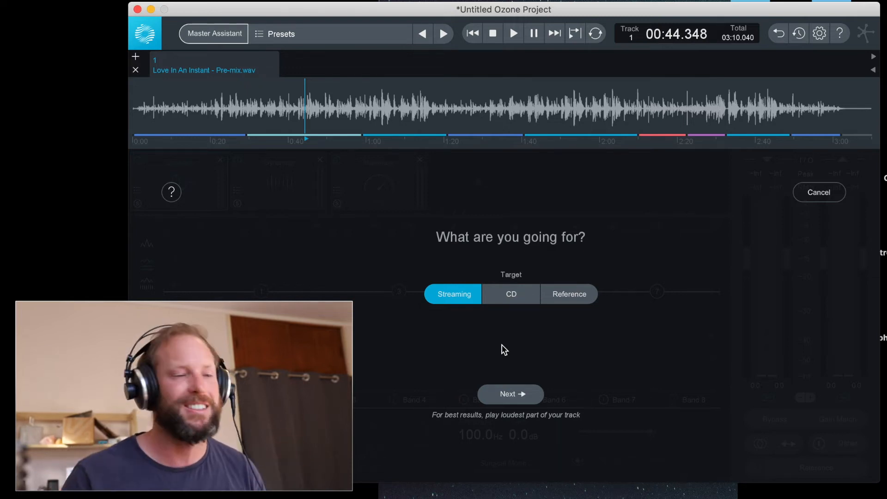
{"action": "left_click", "coordinate": [514, 395]}
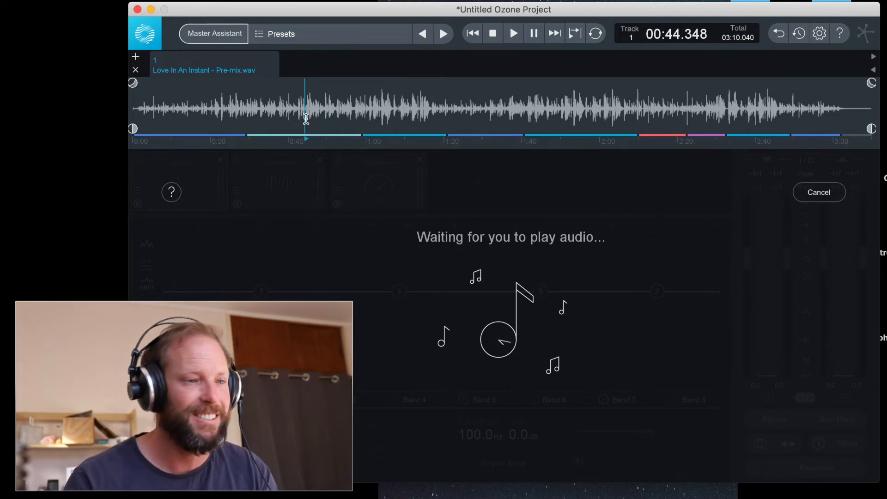
{"action": "key", "text": "space"}
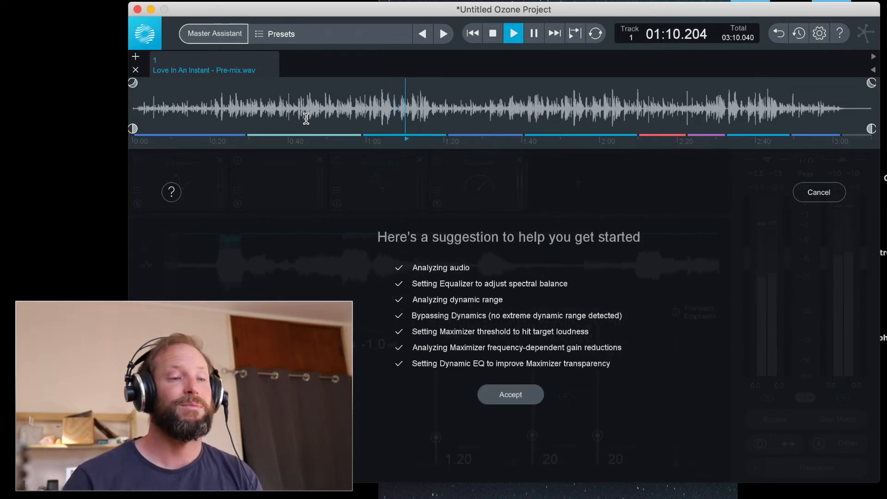
{"action": "left_click", "coordinate": [505, 398]}
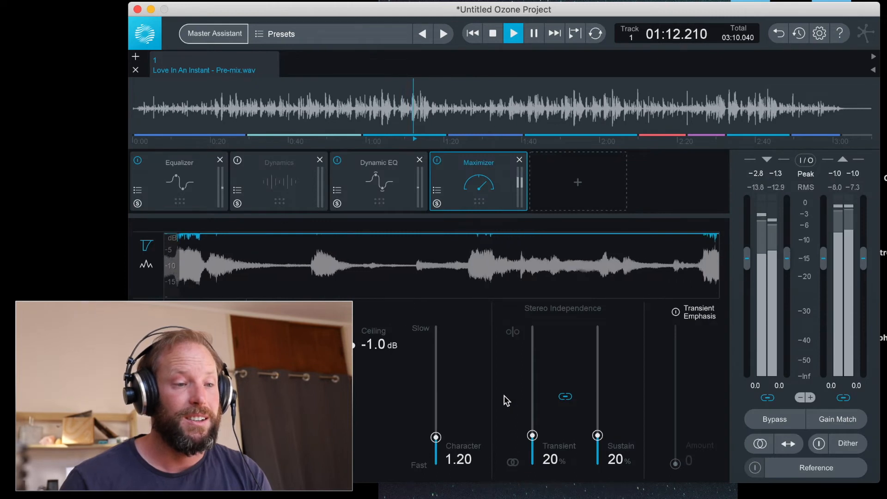
Step: Stop playback and listen to the assistant-mastered track again from about 0:44
{"action": "key", "text": "space"}
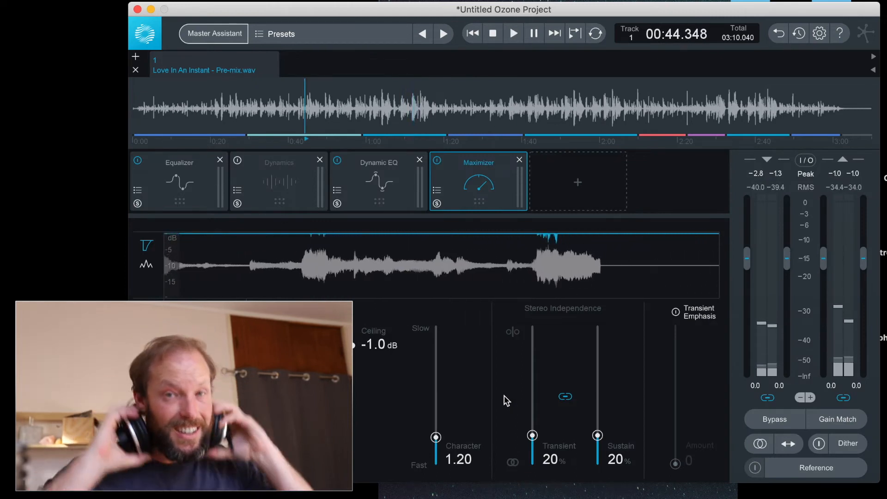
{"action": "key", "text": "space"}
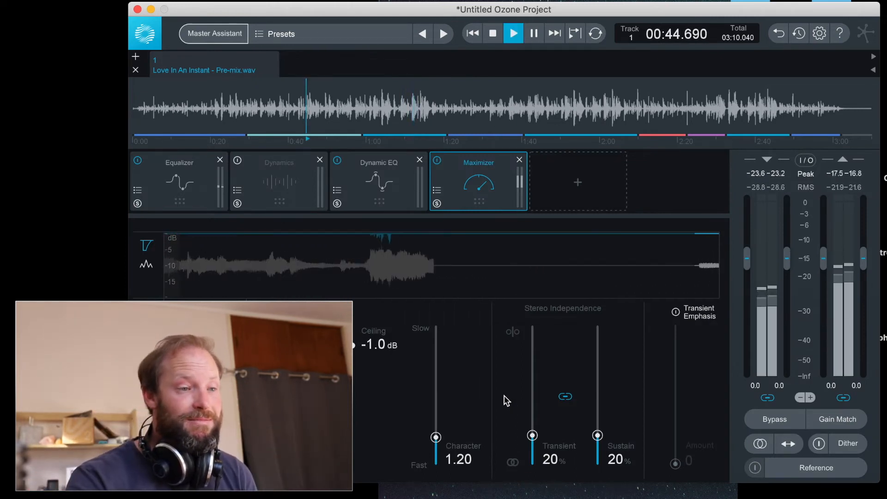
{"action": "key", "text": "space"}
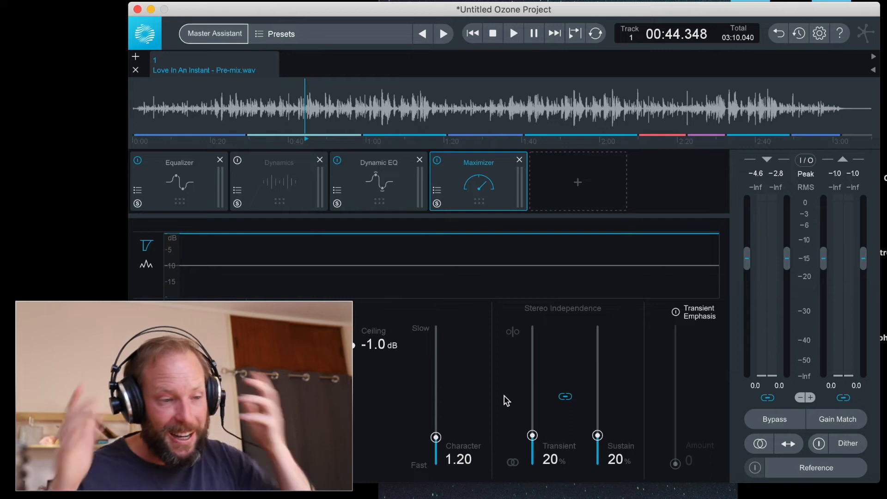
Step: Lower band 1 of the Equalizer module to a gain of 0.1 dB at 104.3 Hz
{"action": "left_click", "coordinate": [177, 180]}
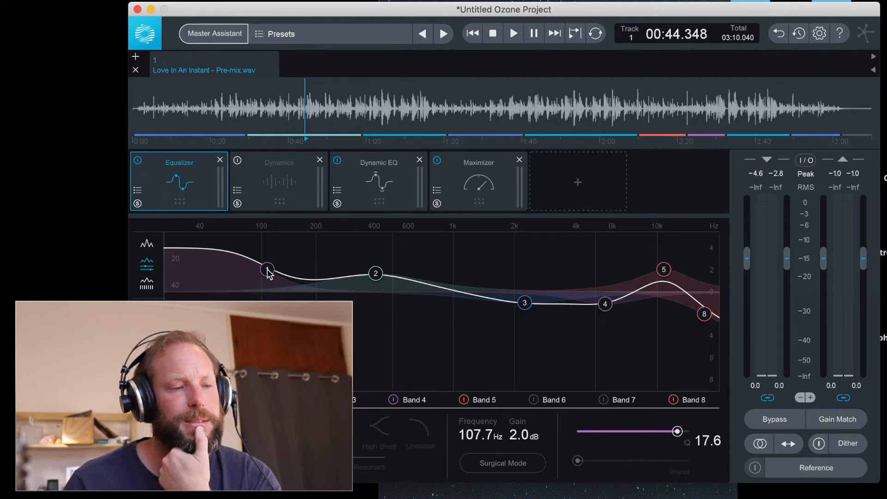
{"action": "left_click_drag", "start_coordinate": [268, 271], "coordinate": [266, 295]}
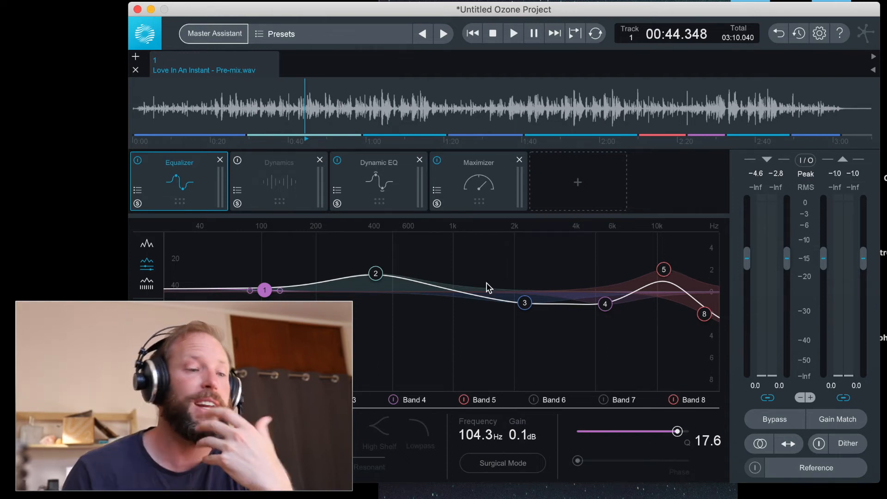
Step: Examine the Maximizer's settings and gain reduction while playing the track
{"action": "left_click", "coordinate": [478, 185]}
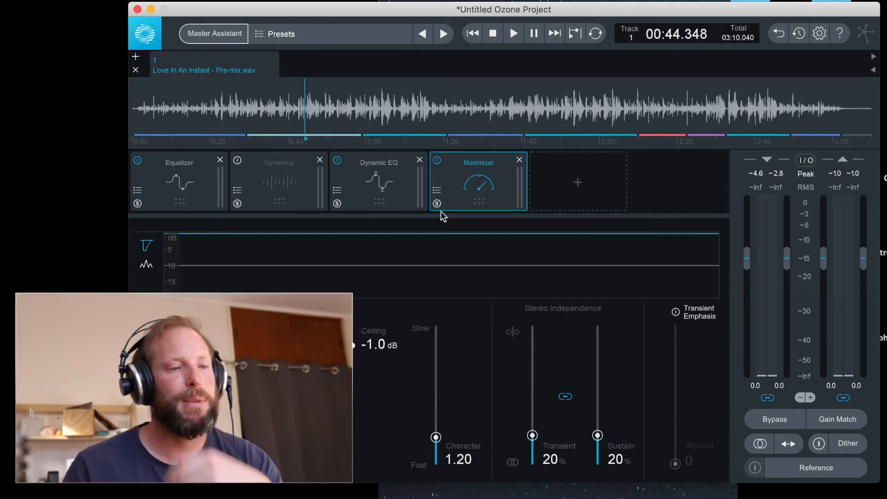
{"action": "key", "text": "space"}
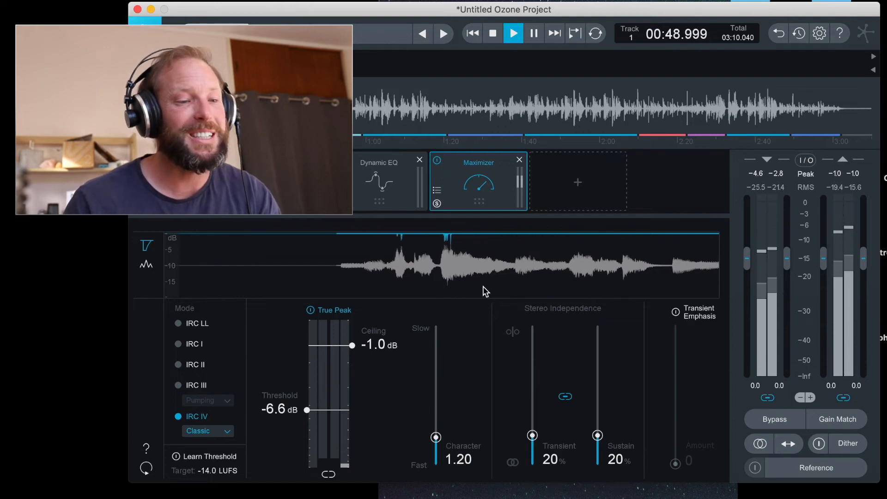
{"action": "key", "text": "space"}
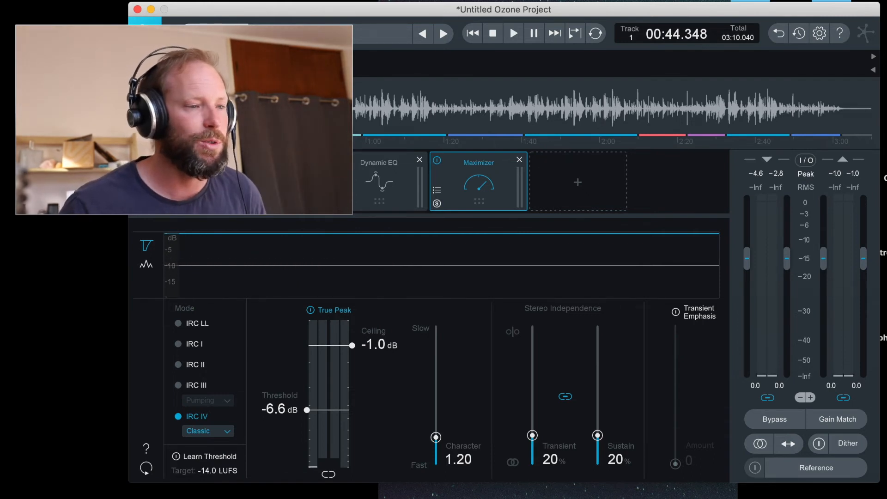
Step: Export the current track as "Love In An Instant - master.wav" with a 24 bit depth
{"action": "left_click", "coordinate": [272, 87]}
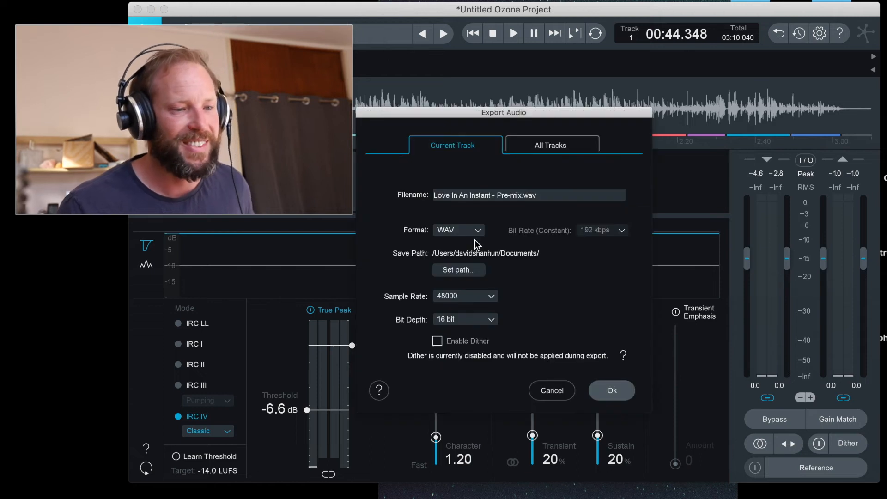
{"action": "left_click", "coordinate": [488, 196]}
{"action": "left_click_drag", "start_coordinate": [497, 194], "coordinate": [523, 189]}
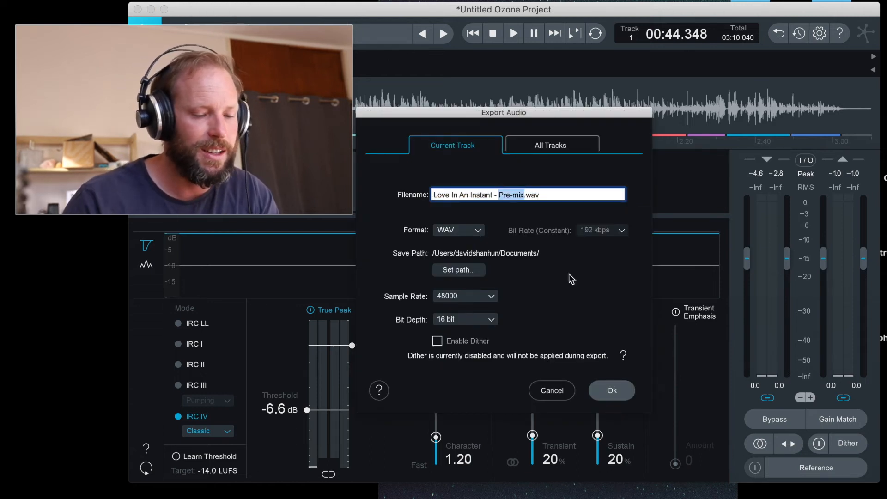
{"action": "type", "text": "maste"}
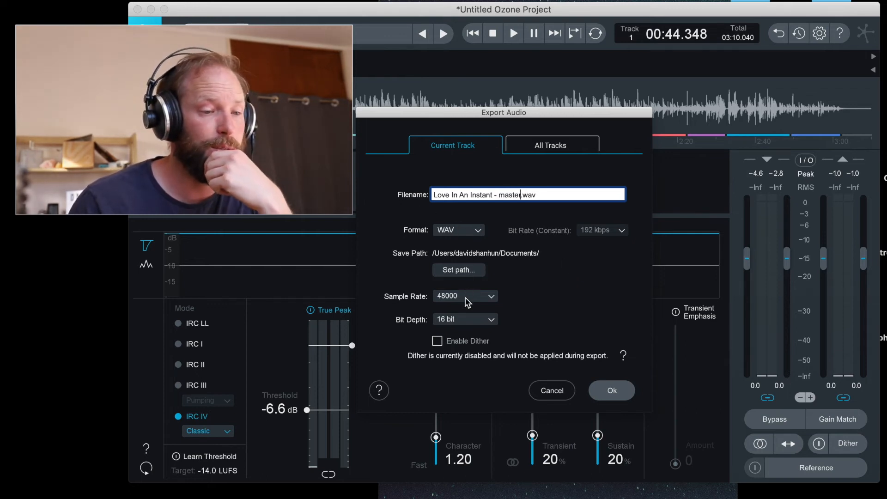
{"action": "left_click", "coordinate": [464, 321]}
{"action": "left_click", "coordinate": [459, 349]}
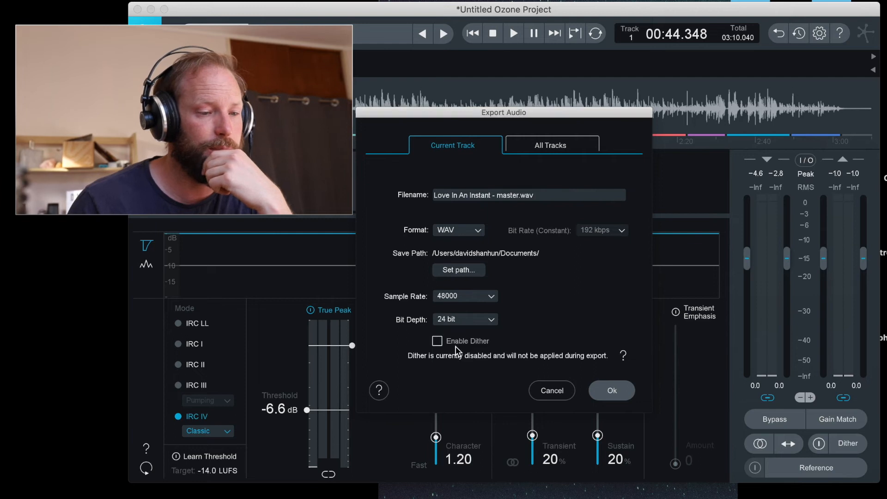
{"action": "left_click", "coordinate": [619, 390]}
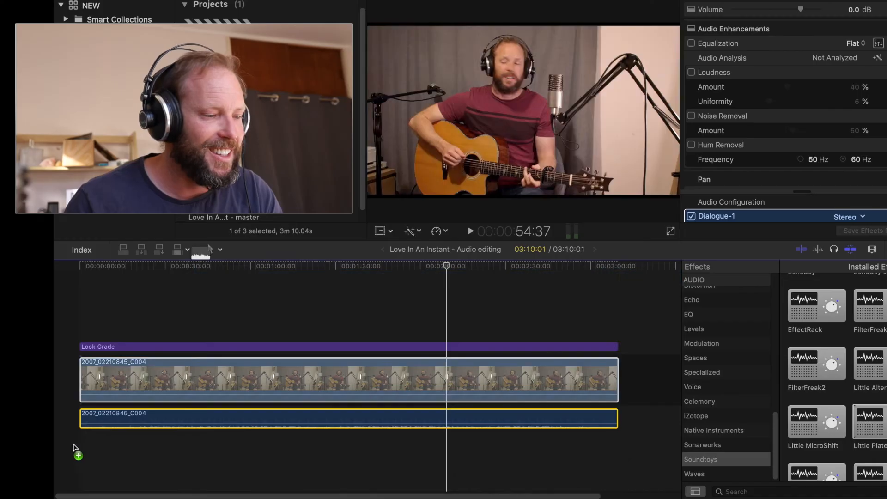
Step: In Final Cut Pro, place the master audio beneath the other clips at the timeline start and compare its waveform peaks with the camera audio
{"action": "key", "text": "ctrl+shift+s"}
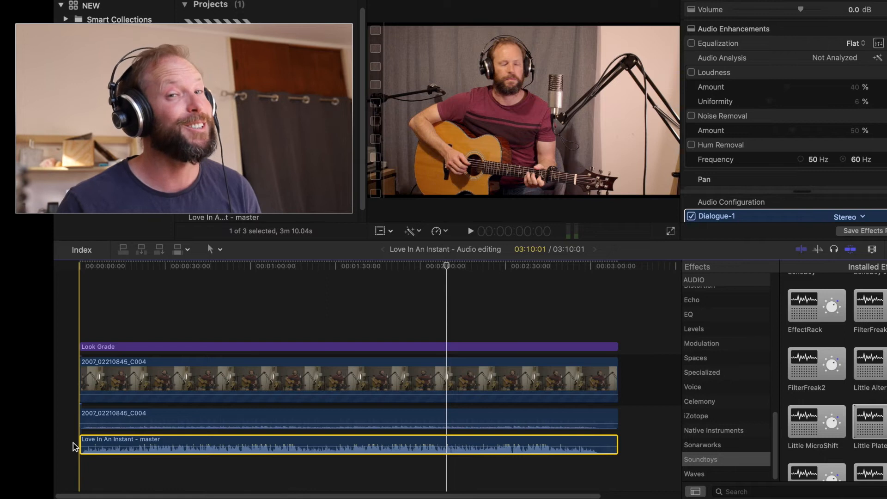
{"action": "key", "text": "super+equal"}
{"action": "key", "text": "super+equal"}
{"action": "key", "text": "super+equal"}
{"action": "key", "text": "super+equal"}
{"action": "key", "text": "super+equal"}
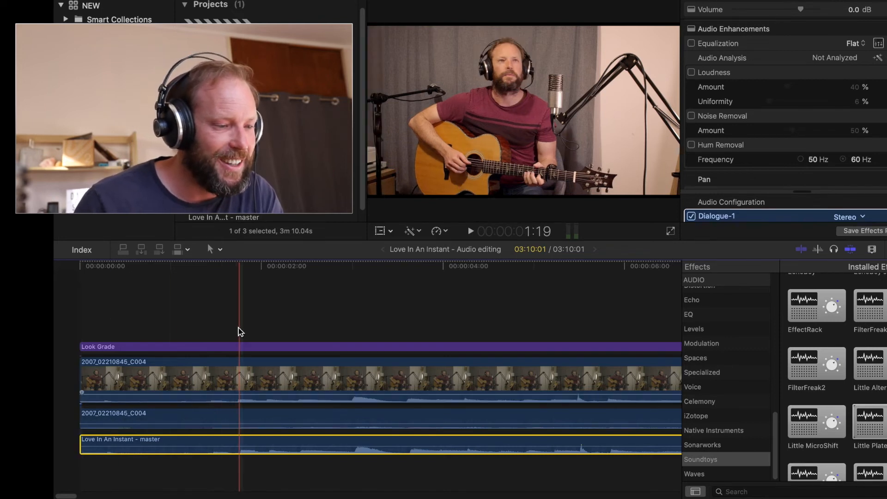
{"action": "left_click", "coordinate": [239, 311]}
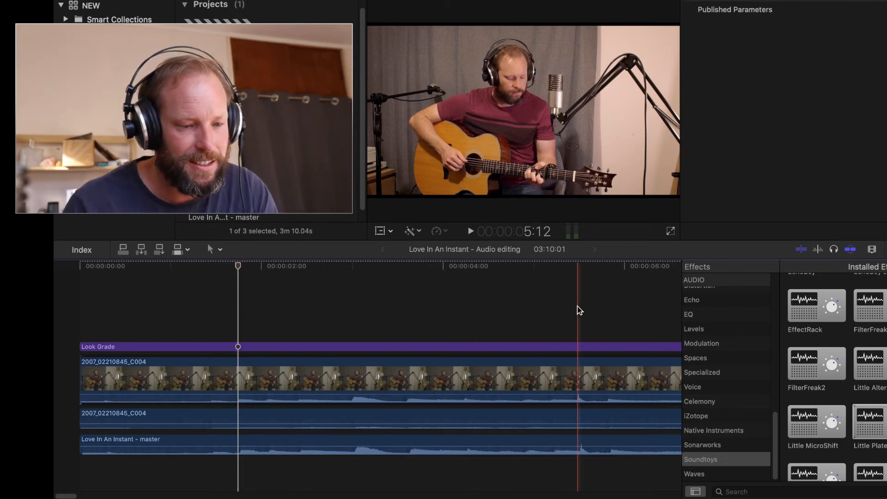
{"action": "left_click", "coordinate": [578, 310]}
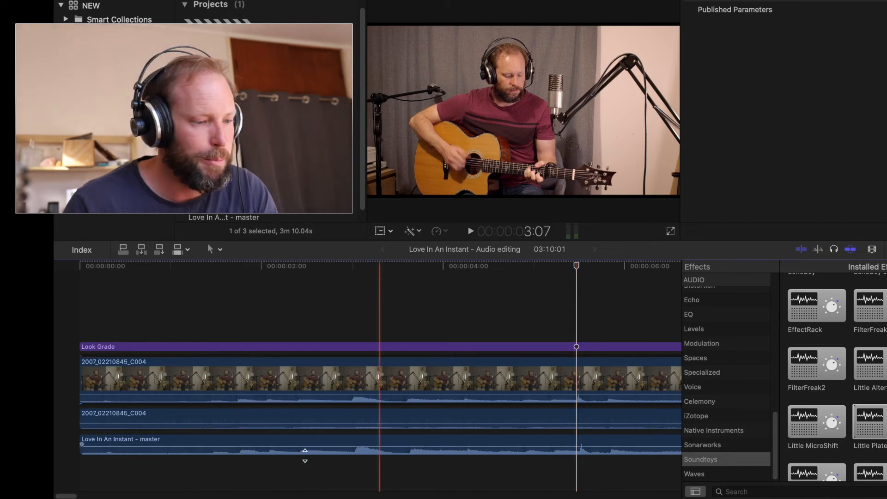
{"action": "left_click_drag", "start_coordinate": [85, 441], "coordinate": [118, 441]}
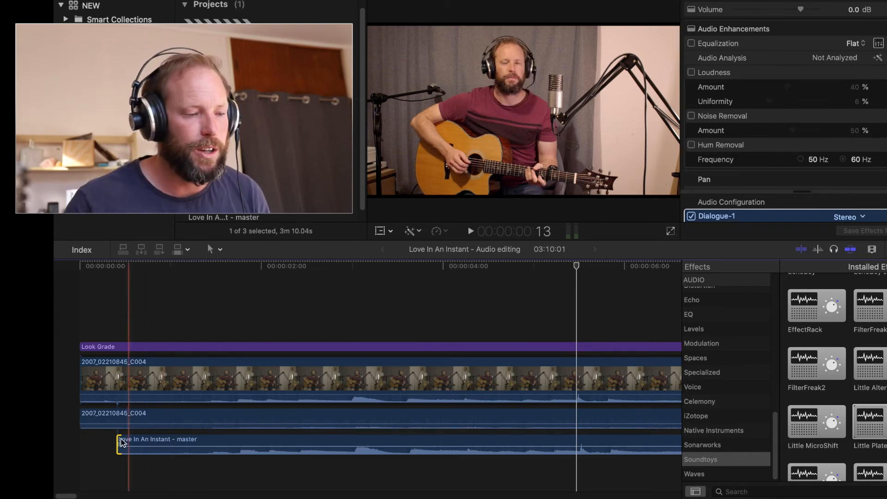
{"action": "left_click_drag", "start_coordinate": [118, 442], "coordinate": [63, 459]}
{"action": "left_click", "coordinate": [85, 470]}
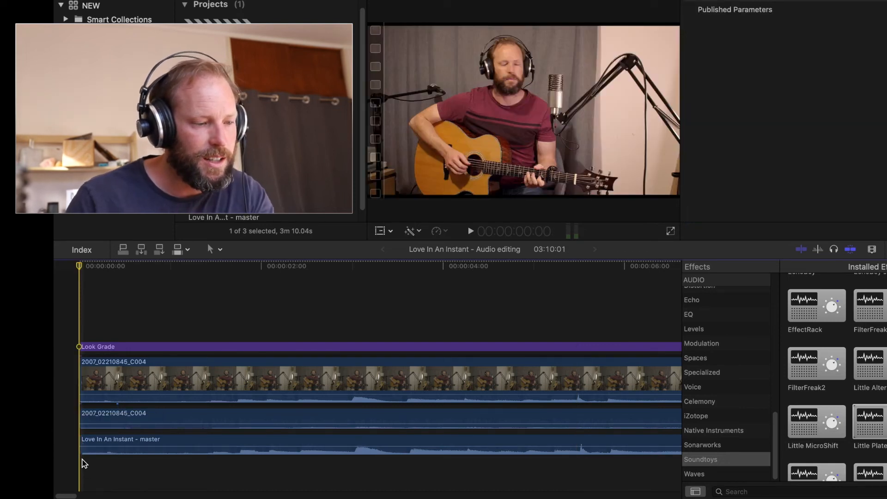
Step: Trim the start of the master audio clip and slide it earlier until its peak near 5:12 lines up with the camera audio
{"action": "left_click_drag", "start_coordinate": [81, 450], "coordinate": [113, 453]}
{"action": "left_click_drag", "start_coordinate": [546, 494], "coordinate": [579, 476]}
{"action": "left_click", "coordinate": [577, 478]}
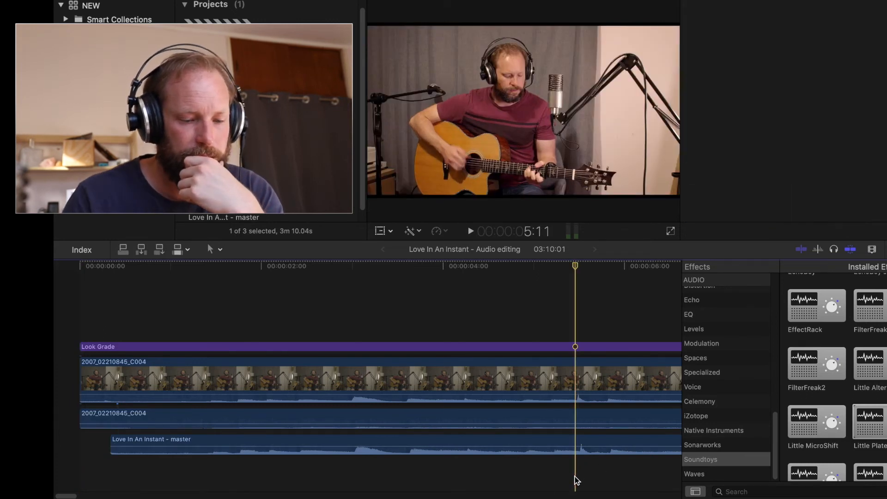
{"action": "key", "text": "super+equal"}
{"action": "key", "text": "super+equal"}
{"action": "key", "text": "super+equal"}
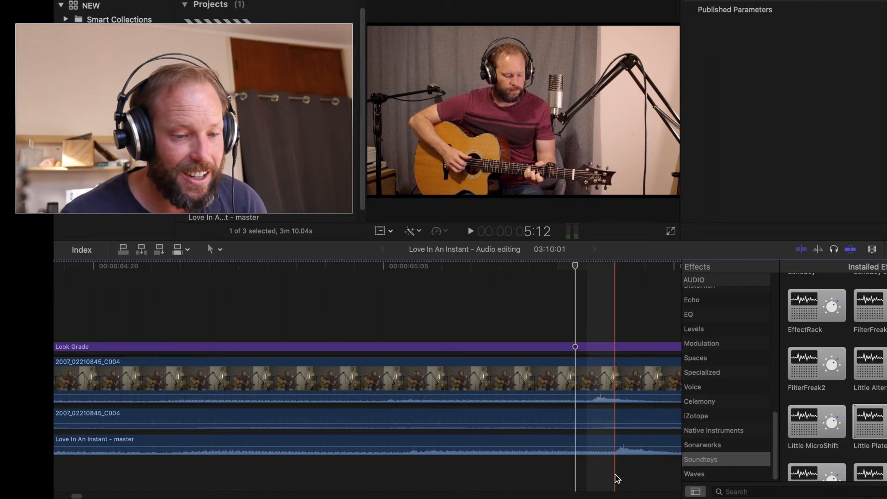
{"action": "left_click_drag", "start_coordinate": [624, 443], "coordinate": [601, 442]}
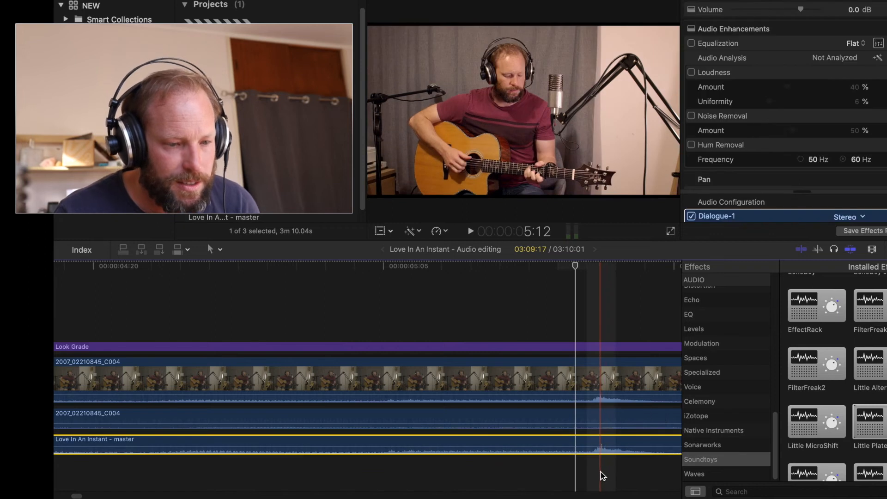
Step: Fine-tune the master audio's alignment with the camera audio peak and extend the clip's start back to the beginning of the timeline
{"action": "left_click", "coordinate": [601, 473]}
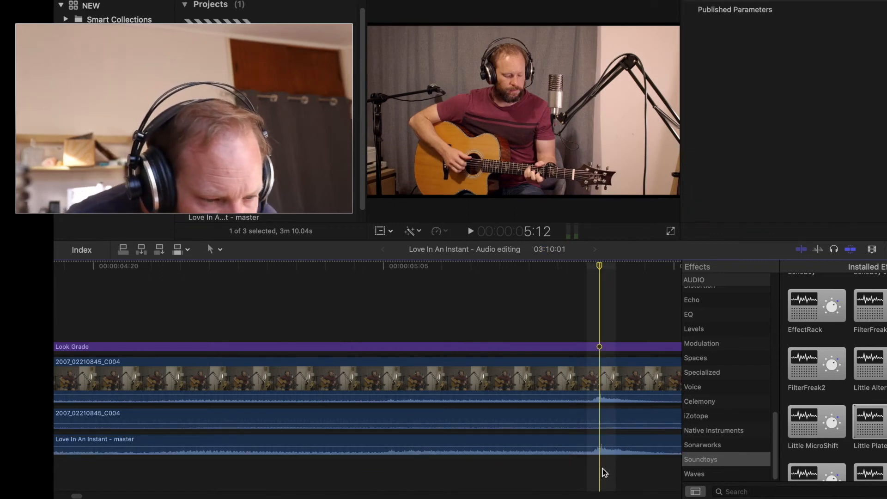
{"action": "left_click", "coordinate": [611, 444]}
{"action": "left_click_drag", "start_coordinate": [611, 440], "coordinate": [610, 445]}
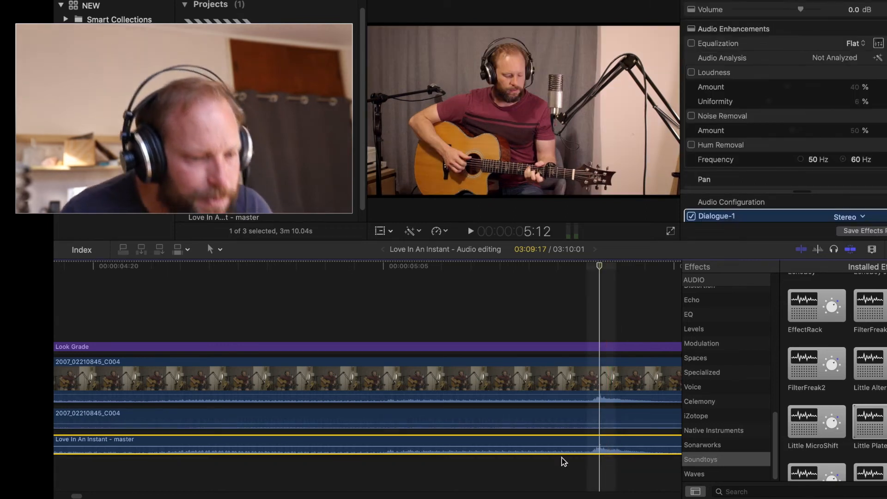
{"action": "key", "text": "shift+z"}
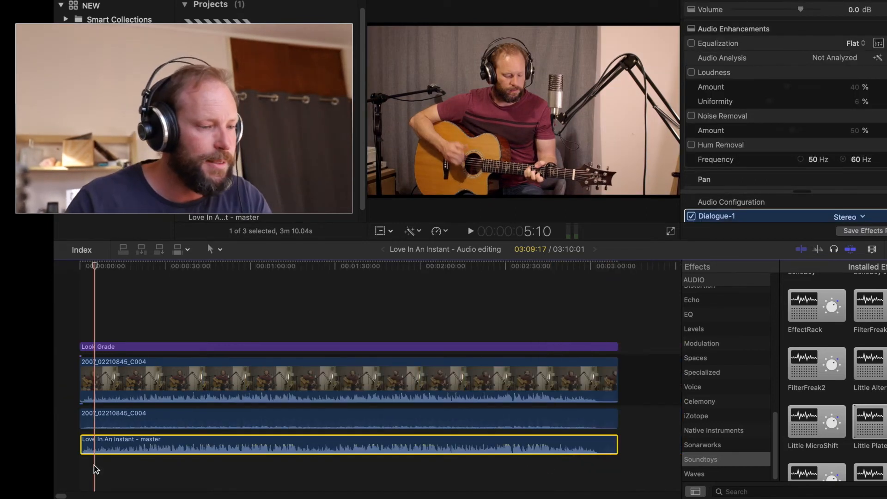
{"action": "left_click_drag", "start_coordinate": [82, 442], "coordinate": [55, 445]}
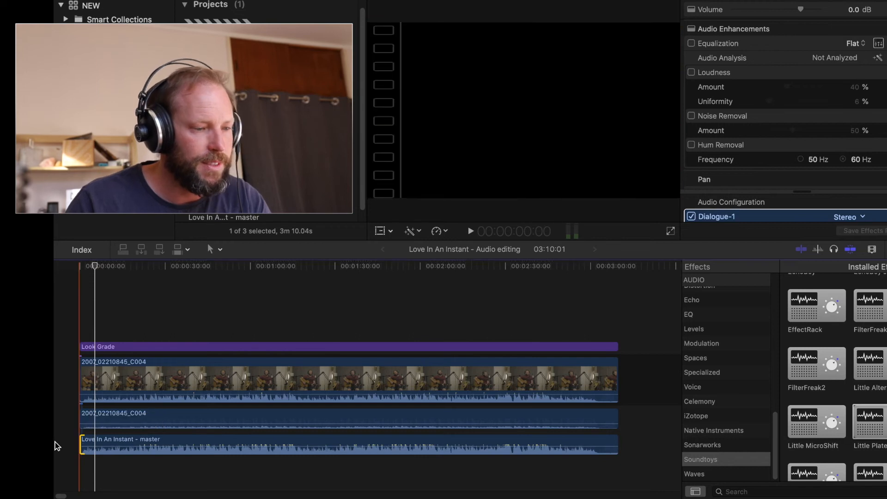
Step: Detach the audio from the main camera clip and disable both camera audio clips, leaving only the master audio active
{"action": "right_click", "coordinate": [290, 375]}
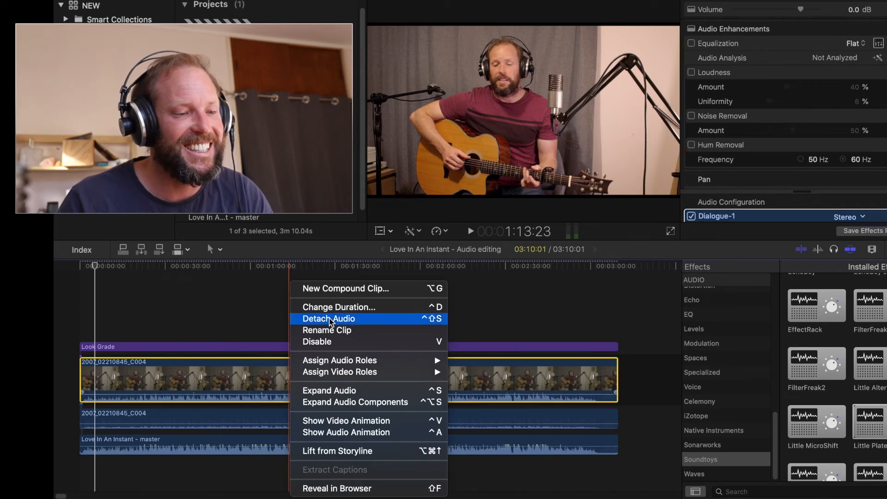
{"action": "left_click", "coordinate": [330, 320]}
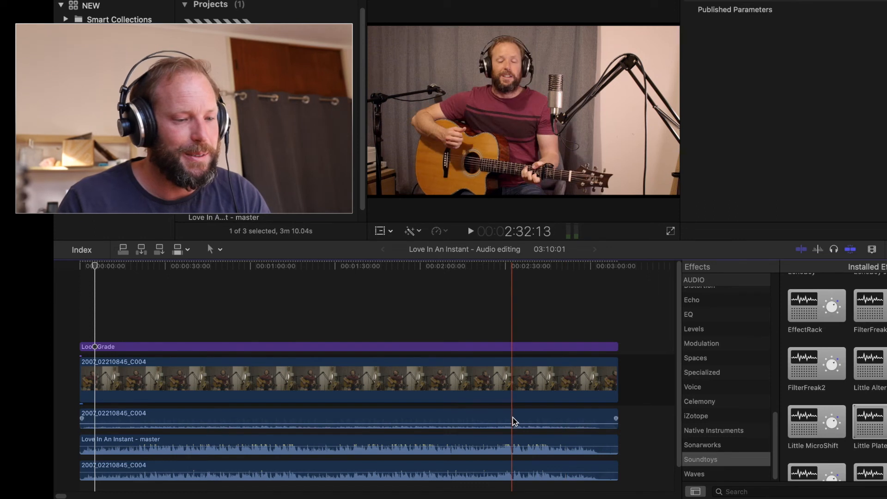
{"action": "left_click", "coordinate": [512, 419]}
{"action": "mouse_move", "coordinate": [400, 466]}
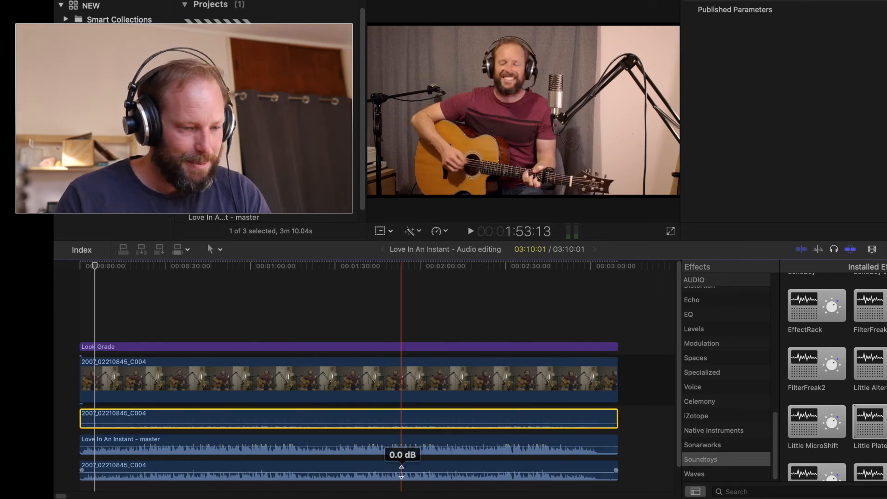
{"action": "left_click", "coordinate": [352, 465], "text": "super"}
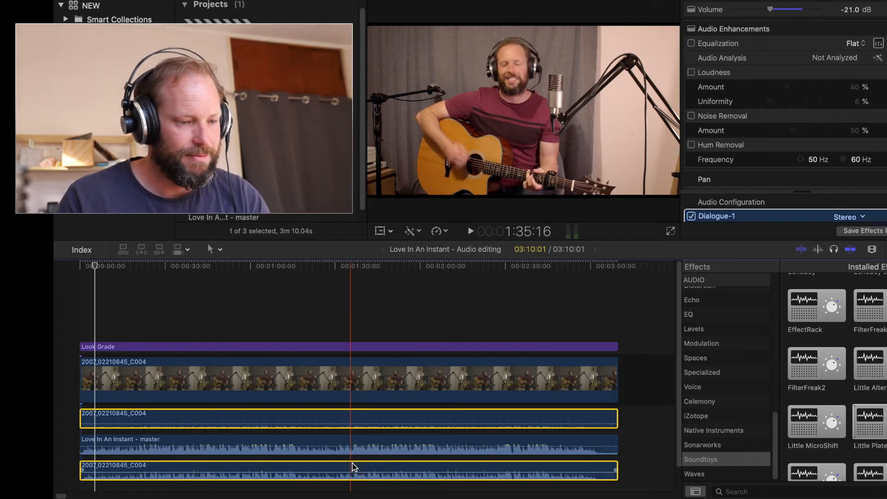
{"action": "key", "text": "v"}
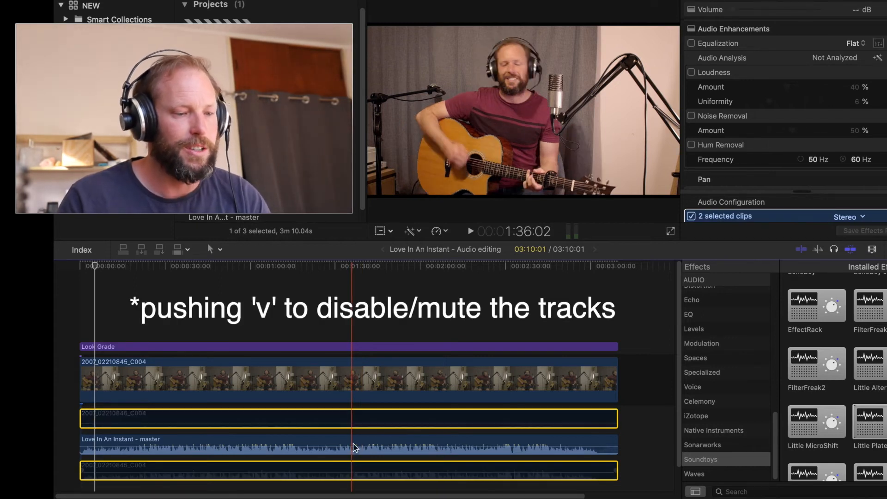
{"action": "left_click", "coordinate": [363, 376]}
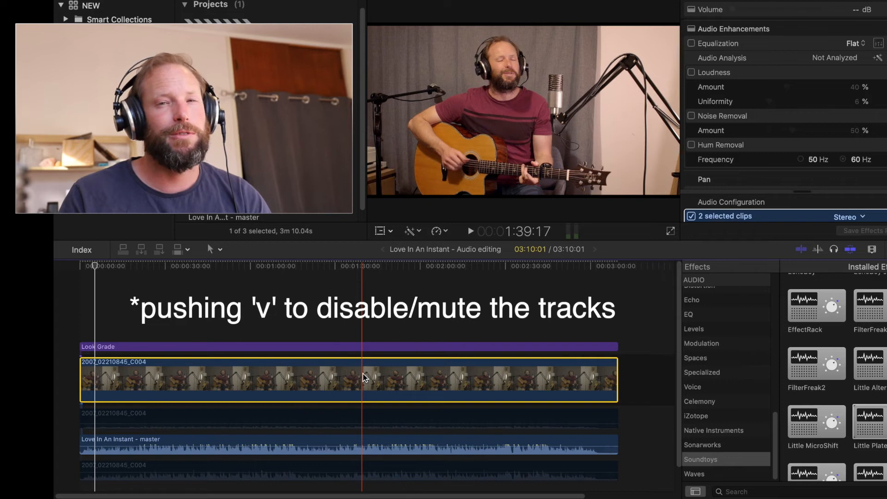
Step: Play the opening of the video with the master audio to check its sync and sound
{"action": "left_click", "coordinate": [339, 444]}
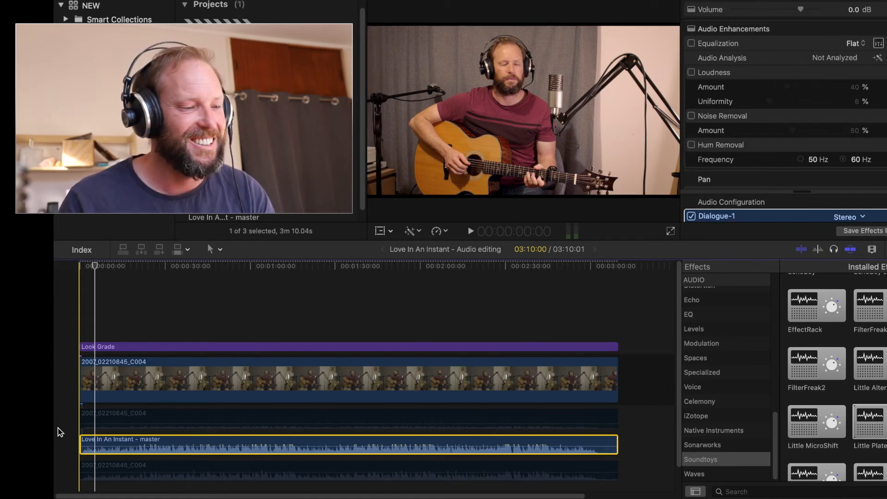
{"action": "key", "text": "space"}
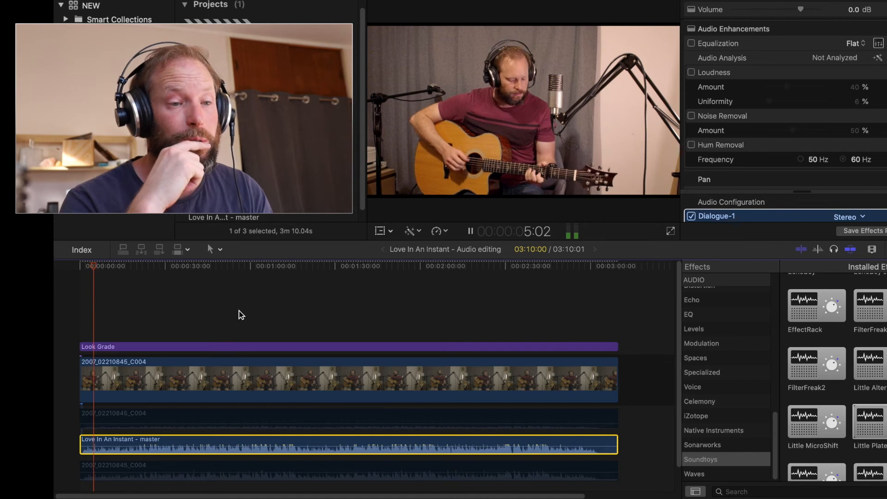
{"action": "key", "text": "space"}
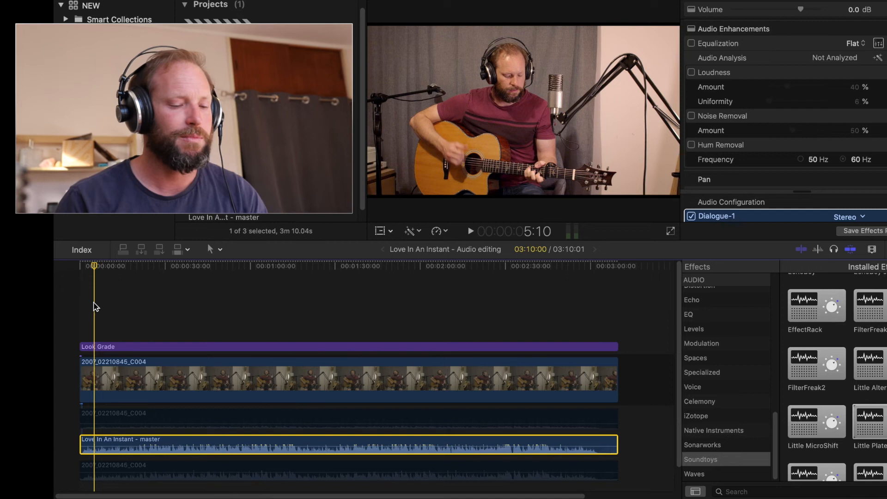
{"action": "key", "text": "space"}
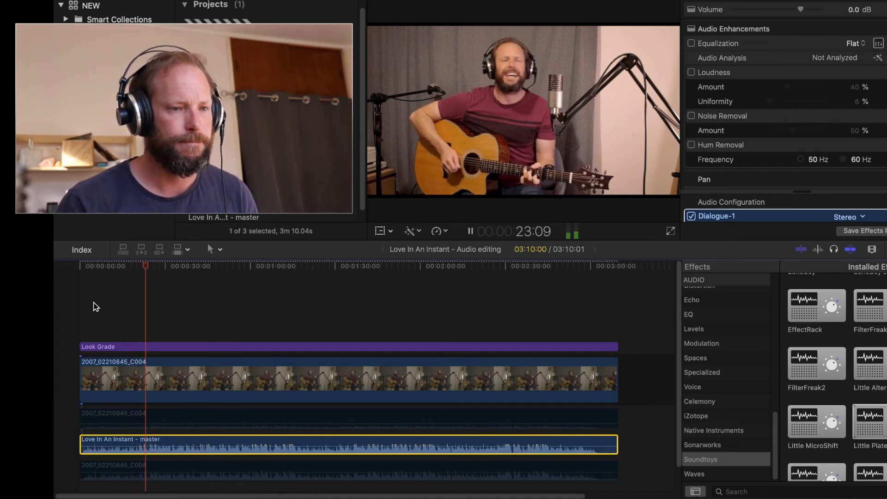
{"action": "key", "text": "space"}
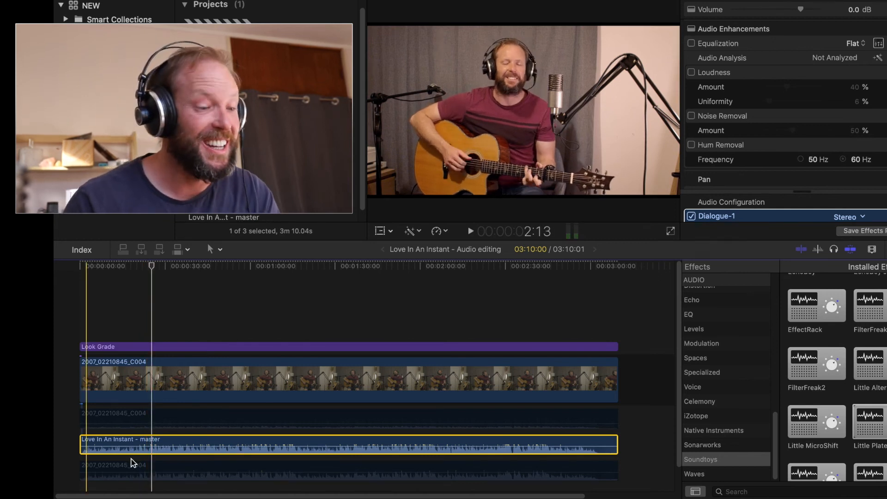
Step: Disable the camera video clip and add the Channel EQ effect to the "Love In An Instant - master" clip
{"action": "left_click", "coordinate": [181, 371]}
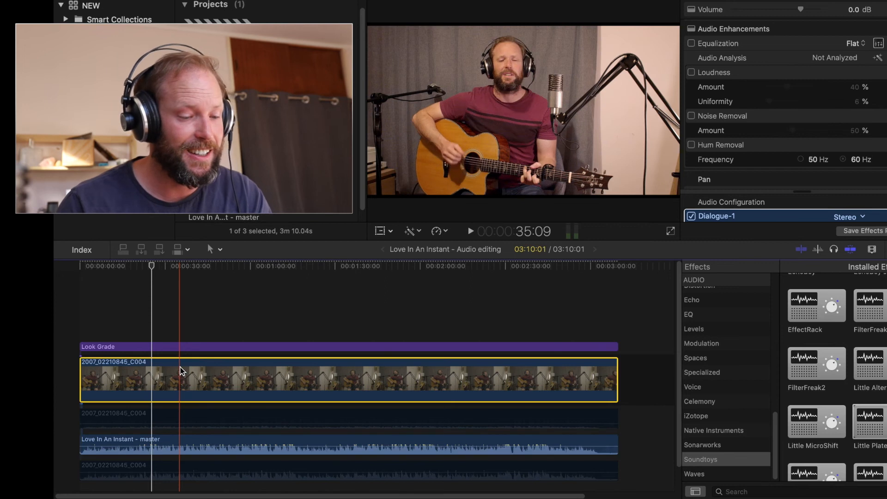
{"action": "key", "text": "v"}
{"action": "left_click", "coordinate": [162, 445]}
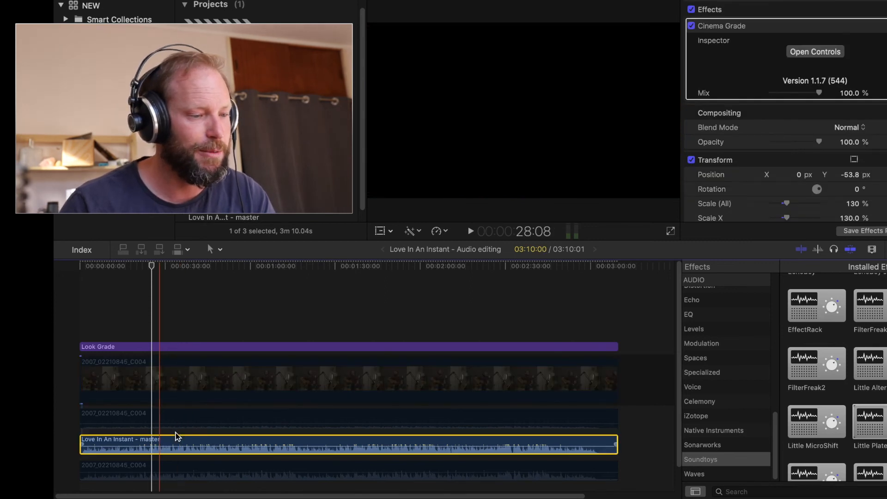
{"action": "scroll", "coordinate": [775, 122], "scroll_direction": "down", "scroll_amount": 3}
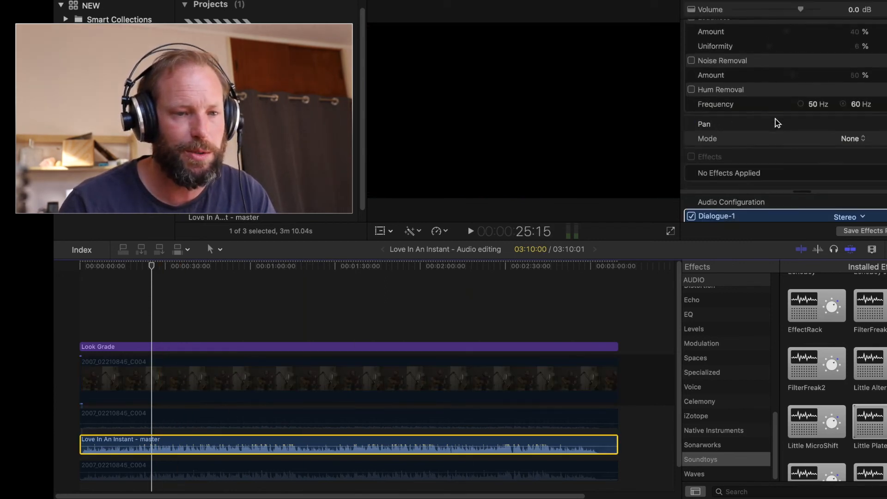
{"action": "left_click", "coordinate": [709, 318]}
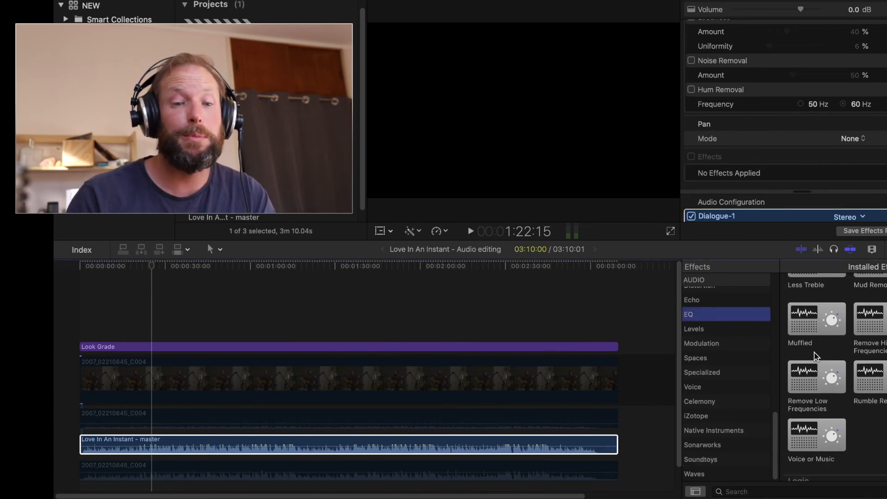
{"action": "scroll", "coordinate": [815, 355], "scroll_direction": "up", "scroll_amount": 5}
{"action": "left_click_drag", "start_coordinate": [816, 301], "coordinate": [238, 441]}
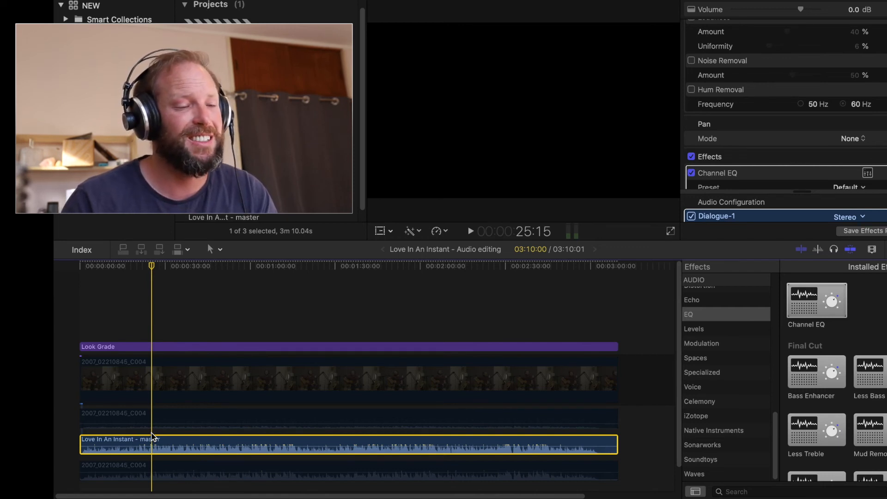
Step: Open the Channel EQ controls during playback and turn on the frequency analyzer
{"action": "key", "text": "space"}
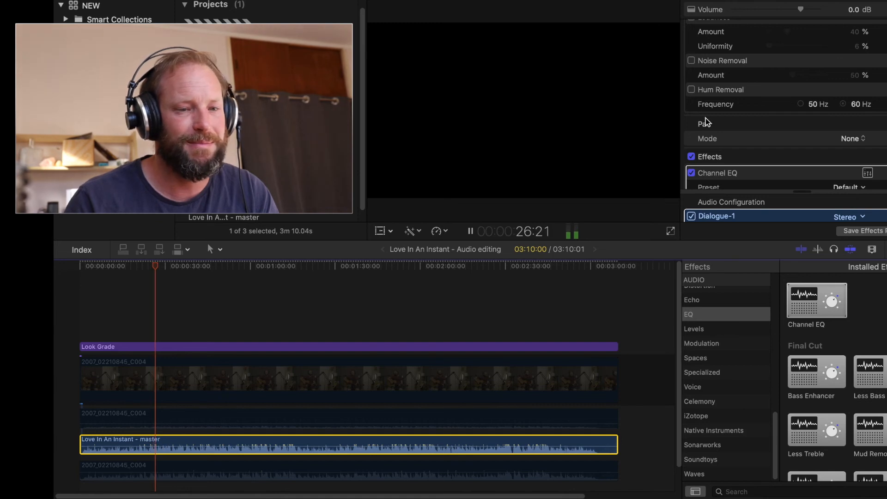
{"action": "scroll", "coordinate": [705, 122], "scroll_direction": "down", "scroll_amount": 2}
{"action": "left_click", "coordinate": [868, 143]}
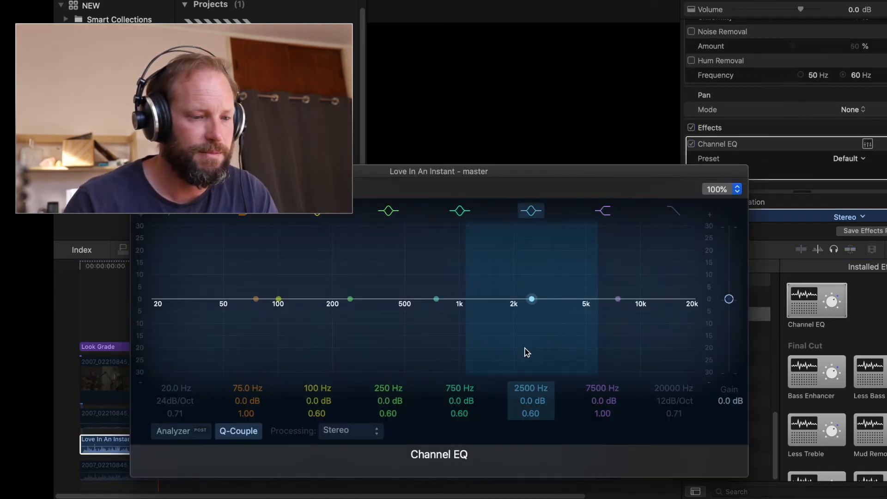
{"action": "left_click", "coordinate": [172, 430]}
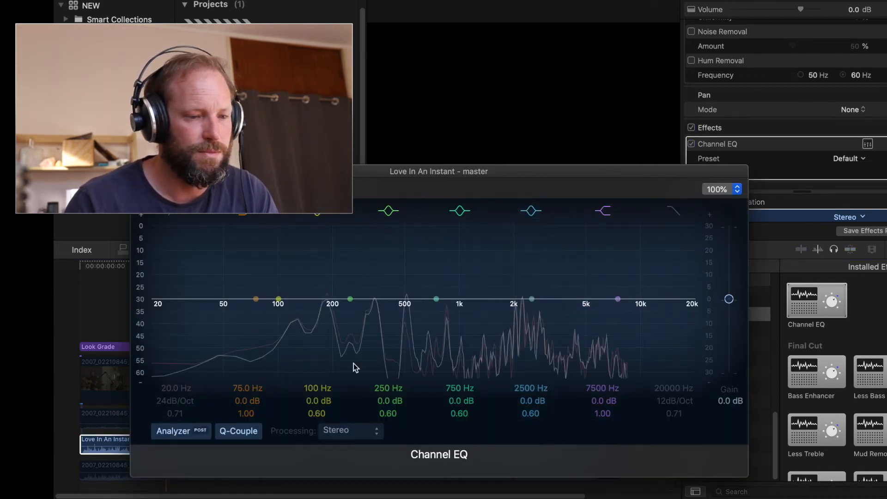
Step: Sweep the 2500 Hz band up to 7400 Hz with a +22 dB boost and a Q of 3.40 to isolate the harsh frequencies
{"action": "left_click_drag", "start_coordinate": [529, 301], "coordinate": [648, 237]}
{"action": "left_click_drag", "start_coordinate": [617, 262], "coordinate": [617, 242]}
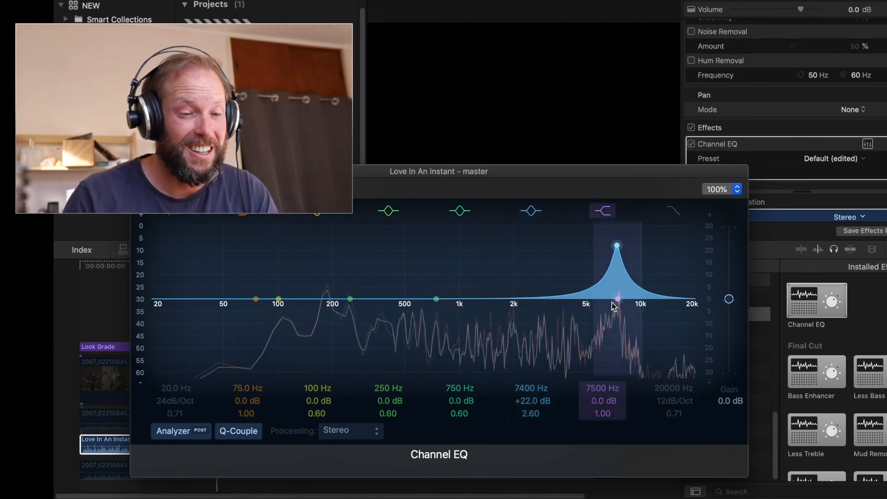
{"action": "left_click_drag", "start_coordinate": [647, 255], "coordinate": [644, 254]}
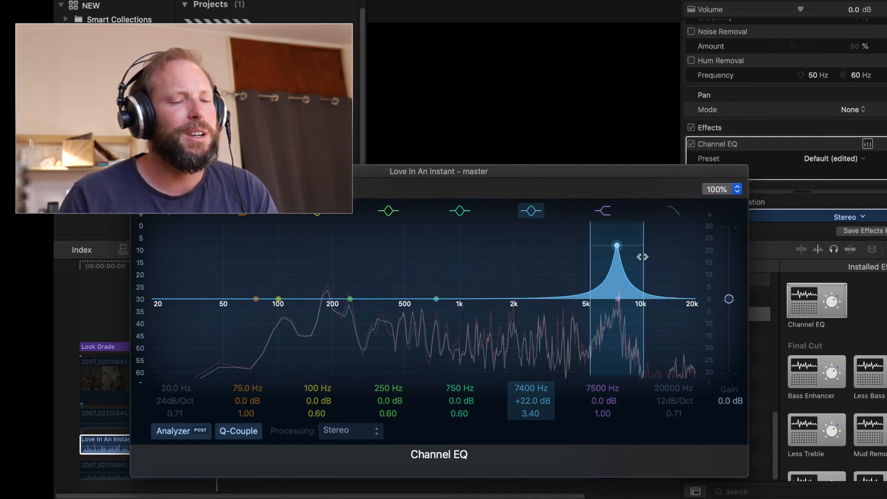
Step: Turn the boosted band into a narrow -4.5 dB cut at 7500 Hz with a Q of 4.80
{"action": "left_click_drag", "start_coordinate": [532, 403], "coordinate": [532, 428]}
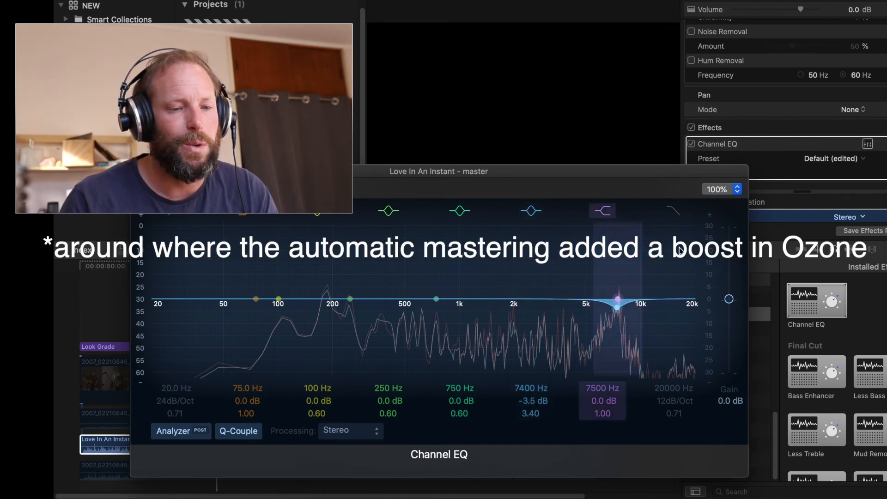
{"action": "left_click_drag", "start_coordinate": [659, 242], "coordinate": [654, 243]}
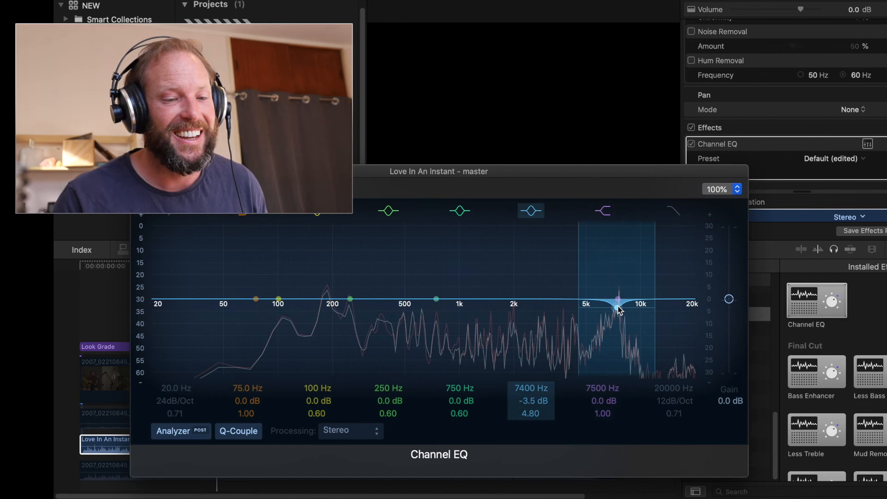
{"action": "left_click_drag", "start_coordinate": [617, 308], "coordinate": [617, 314]}
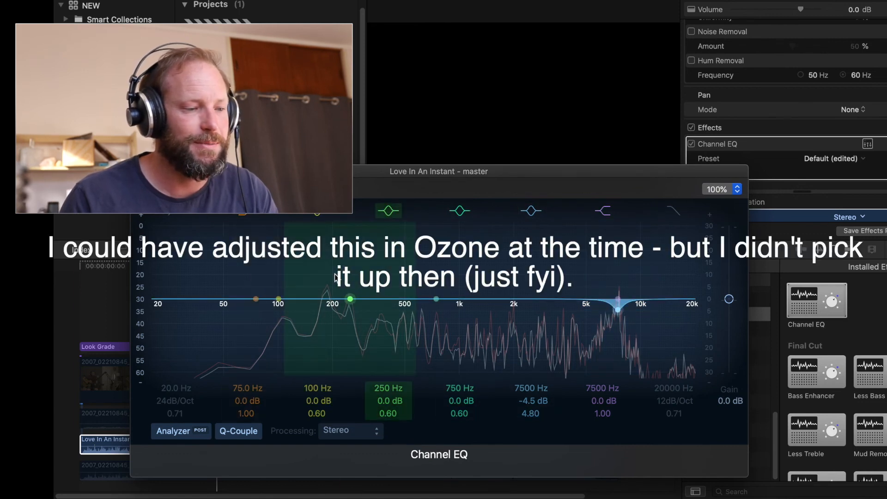
Step: Play the master track with the Channel EQ cut applied to judge the high frequencies
{"action": "left_click", "coordinate": [120, 308]}
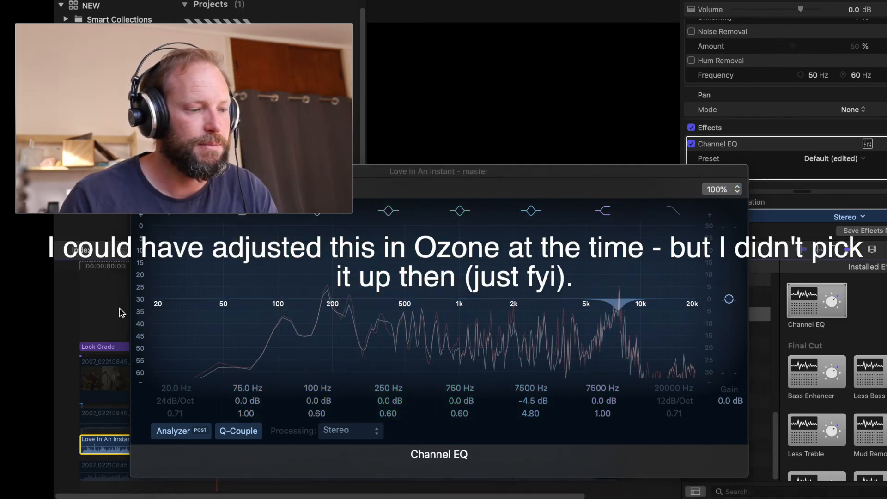
{"action": "left_click", "coordinate": [120, 309]}
{"action": "left_click", "coordinate": [120, 315]}
{"action": "key", "text": "space"}
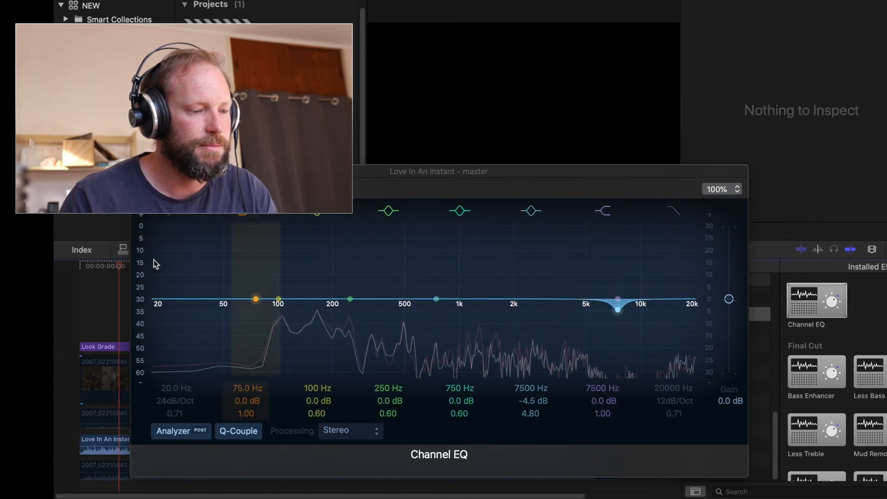
{"action": "left_click", "coordinate": [124, 439]}
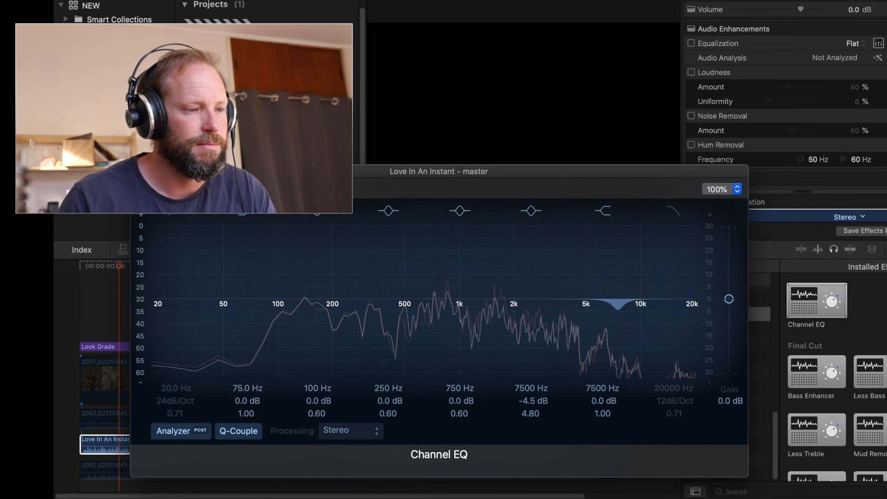
Step: Close the Channel EQ window, stop playback and re-enable the camera video clip
{"action": "key", "text": "super+w"}
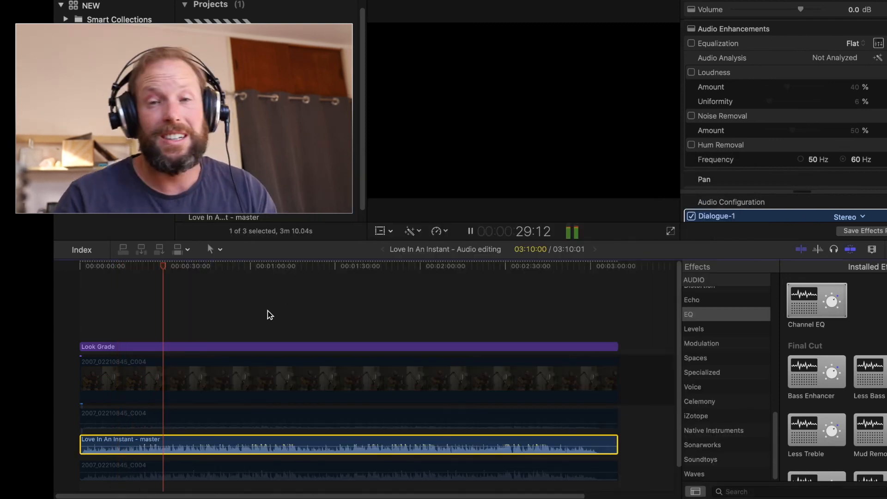
{"action": "key", "text": "space"}
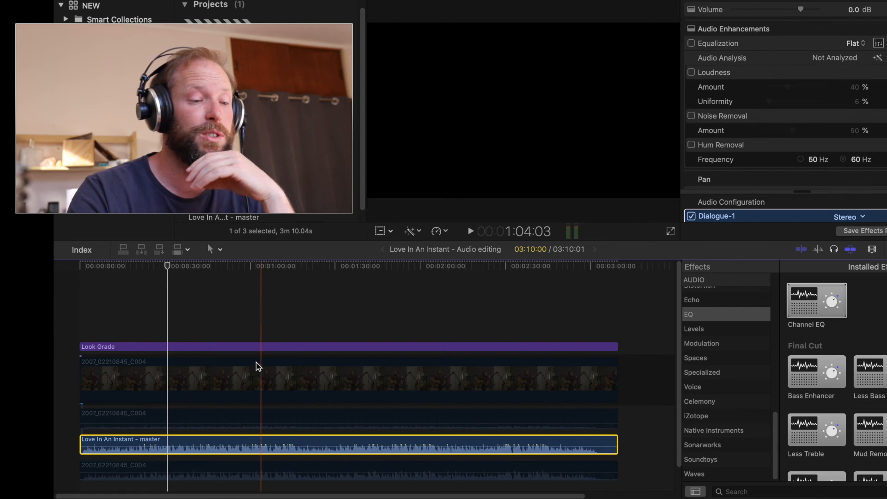
{"action": "left_click", "coordinate": [254, 378]}
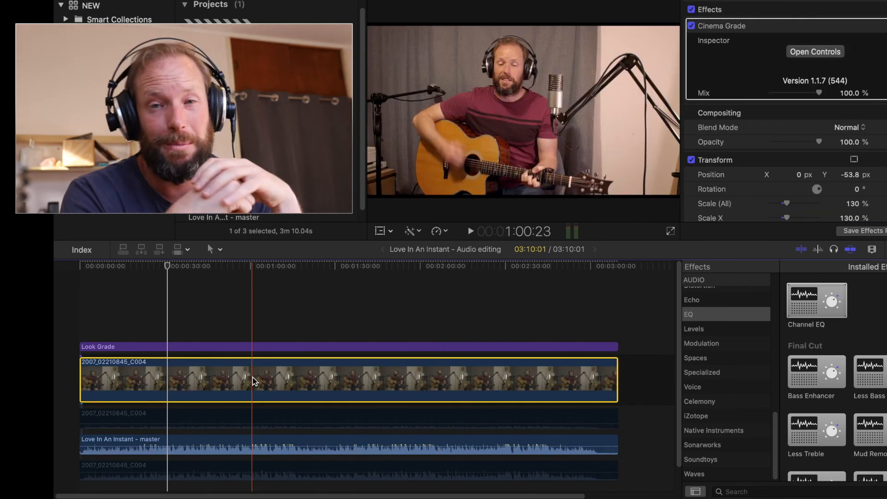